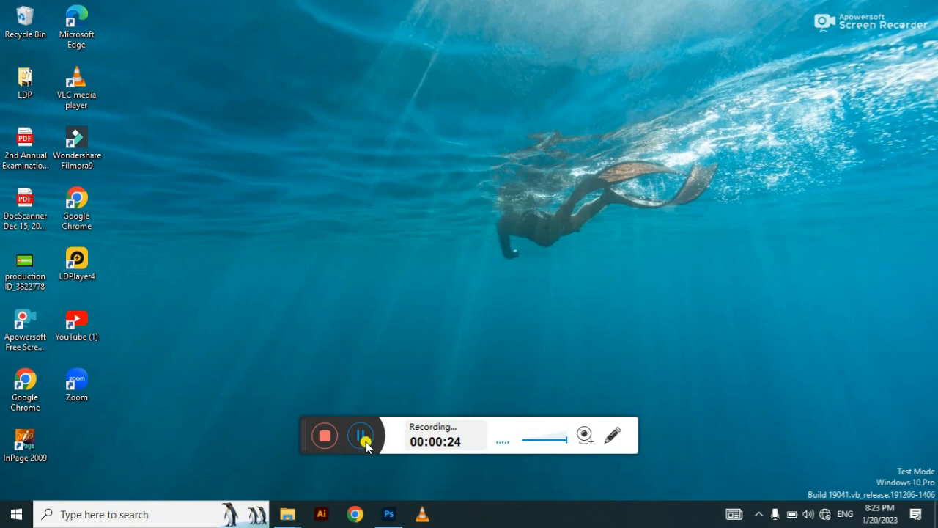
{"action": "left_click", "coordinate": [364, 437]}
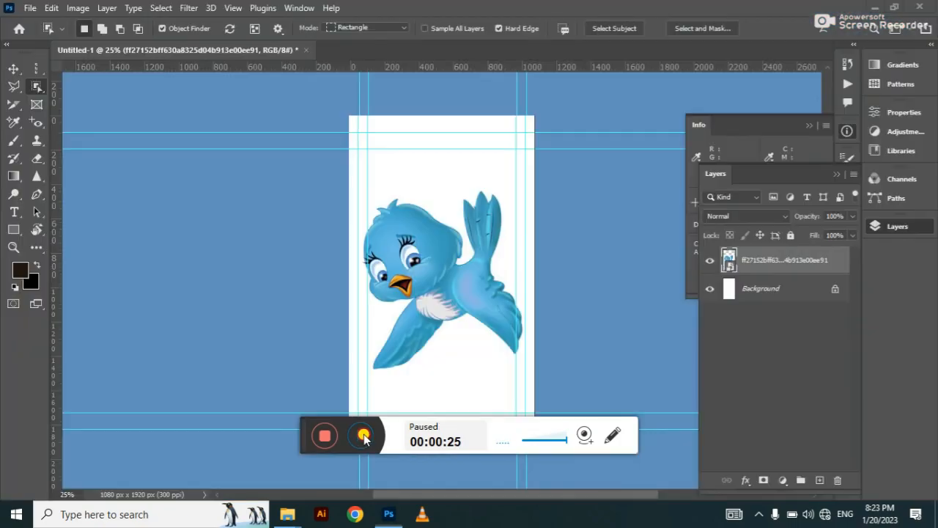
{"action": "left_click", "coordinate": [365, 438]}
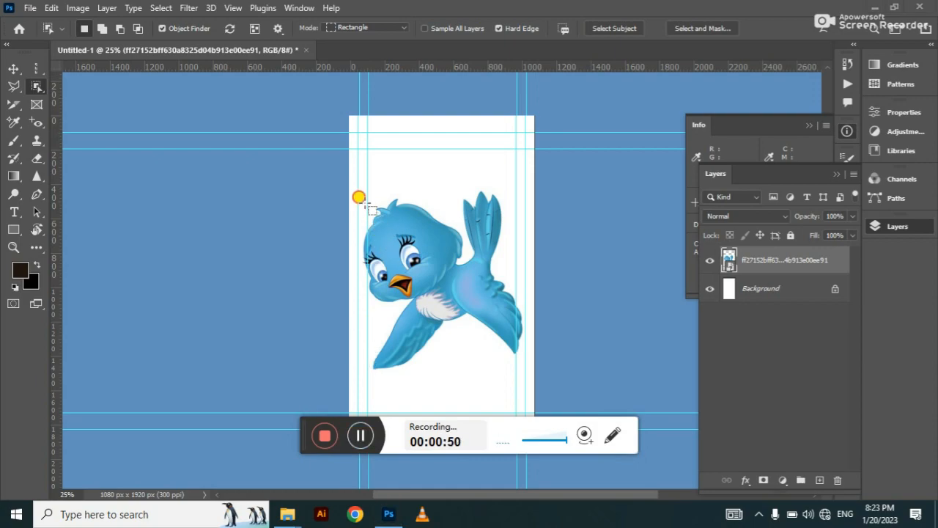
Step: Select the whole blue bird on its layer with the Object Selection tool
{"action": "left_click", "coordinate": [443, 288]}
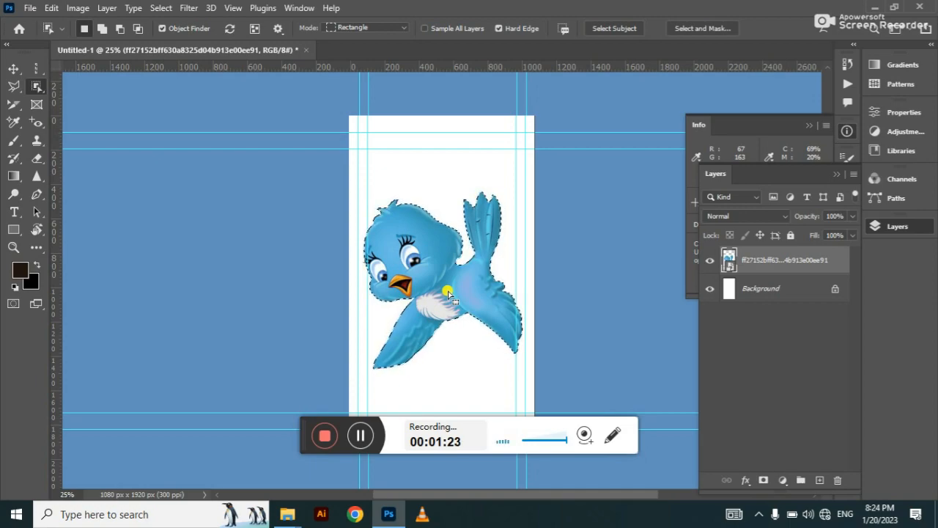
{"action": "left_click", "coordinate": [360, 435]}
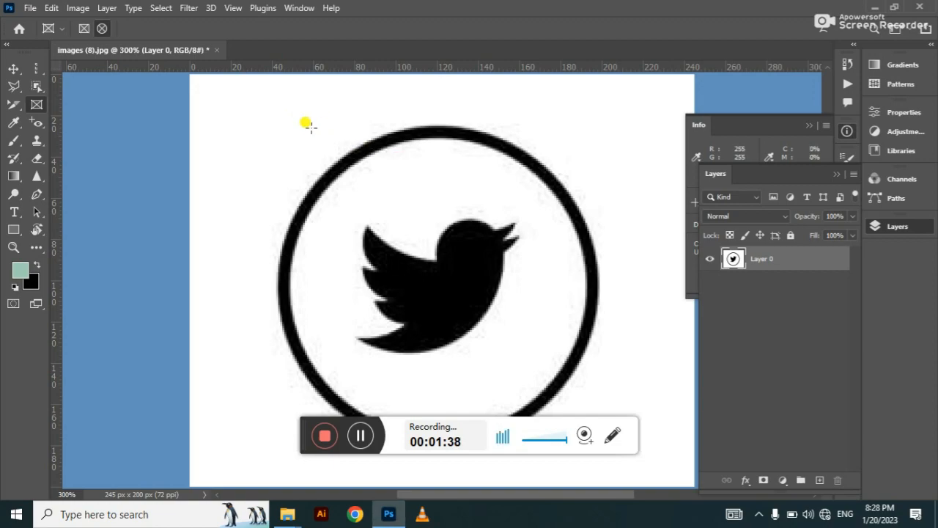
Step: Draw an elliptical frame around the circled Twitter bird so that Layer 0 is masked to the frame
{"action": "left_click_drag", "start_coordinate": [300, 125], "coordinate": [572, 413]}
{"action": "key", "text": "ctrl+z"}
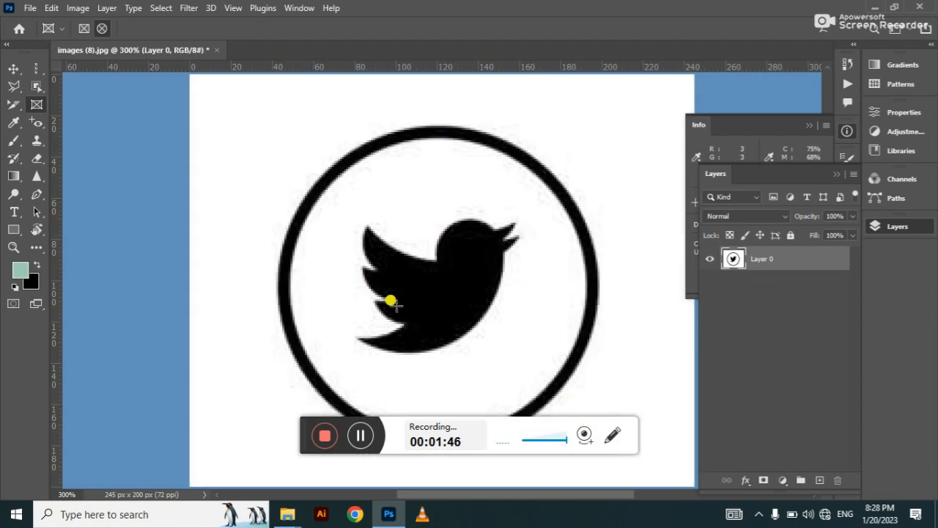
{"action": "left_click_drag", "start_coordinate": [274, 135], "coordinate": [612, 443]}
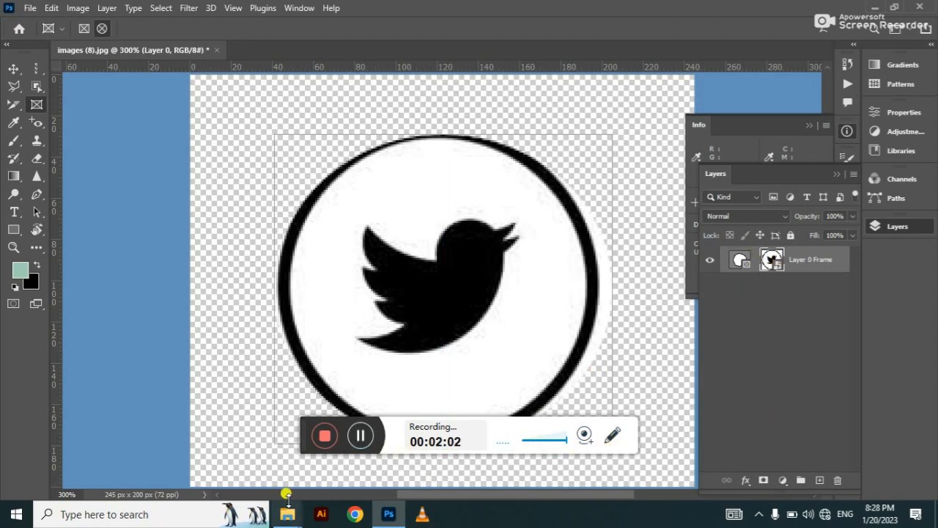
Step: Switch to the File Explorer window showing the "vactor images for training" folder
{"action": "mouse_move", "coordinate": [296, 520]}
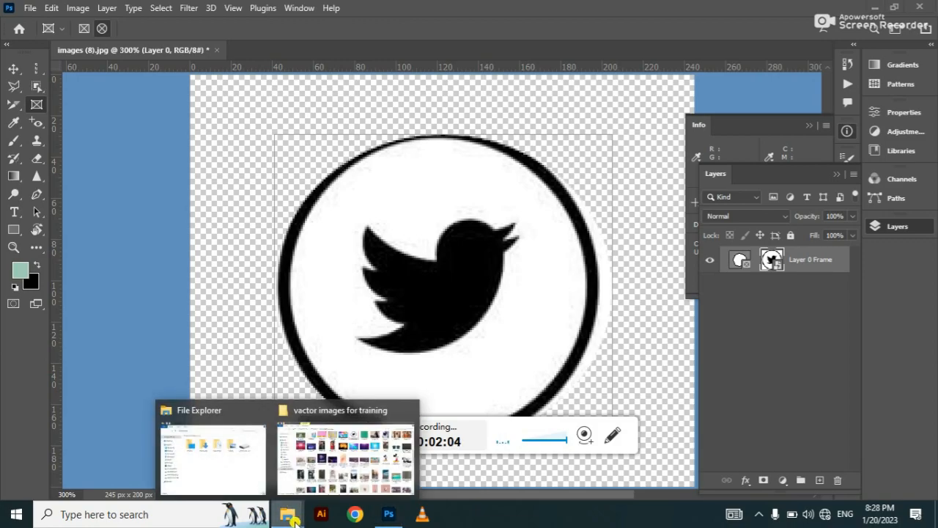
{"action": "left_click", "coordinate": [326, 484]}
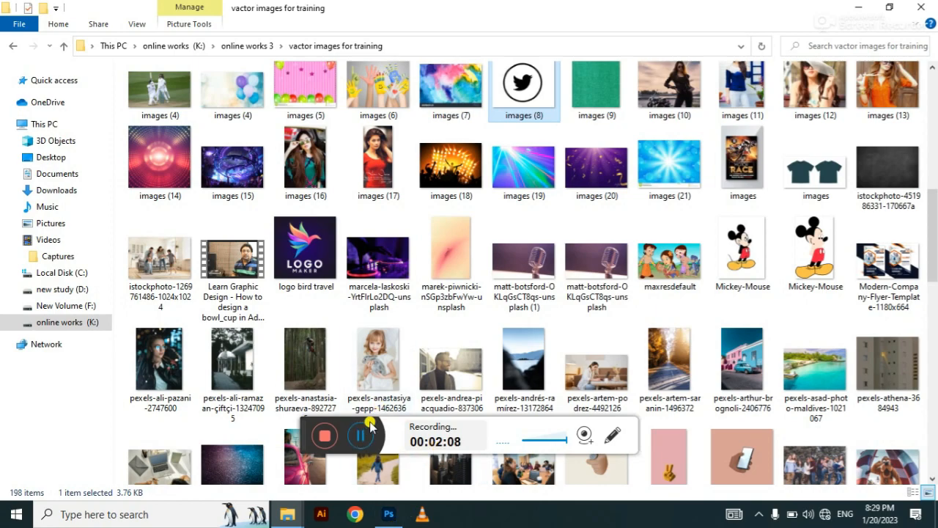
{"action": "left_click", "coordinate": [361, 437]}
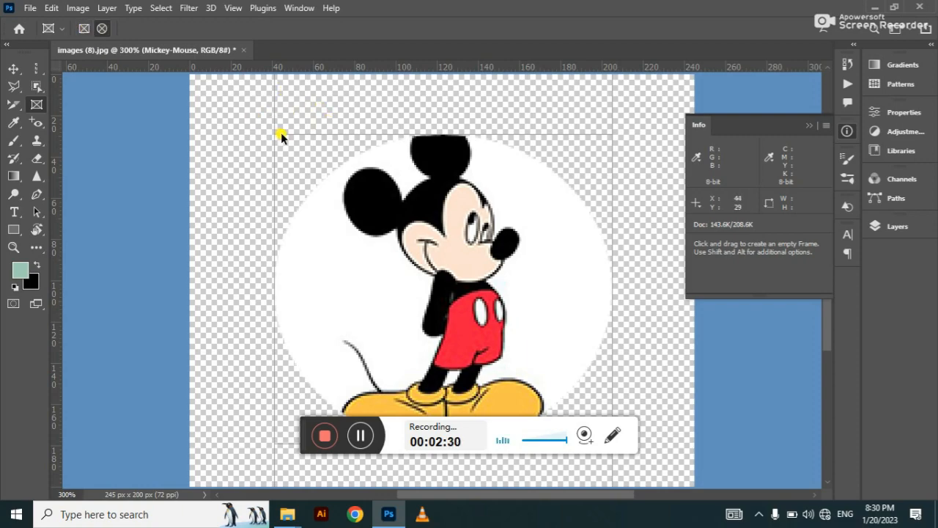
Step: Draw another elliptical frame over the Mickey Mouse picture, roughly matching the existing oval frame
{"action": "left_click_drag", "start_coordinate": [277, 122], "coordinate": [612, 424]}
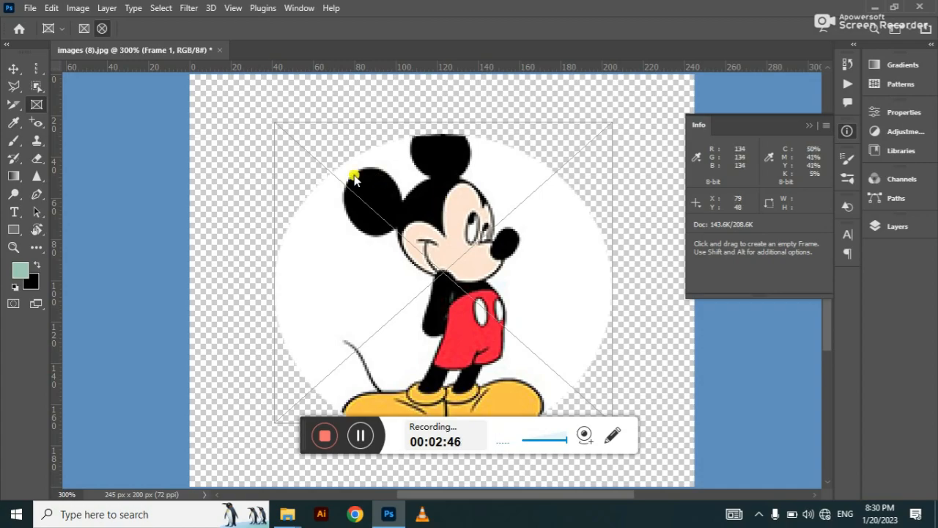
{"action": "left_click", "coordinate": [360, 437]}
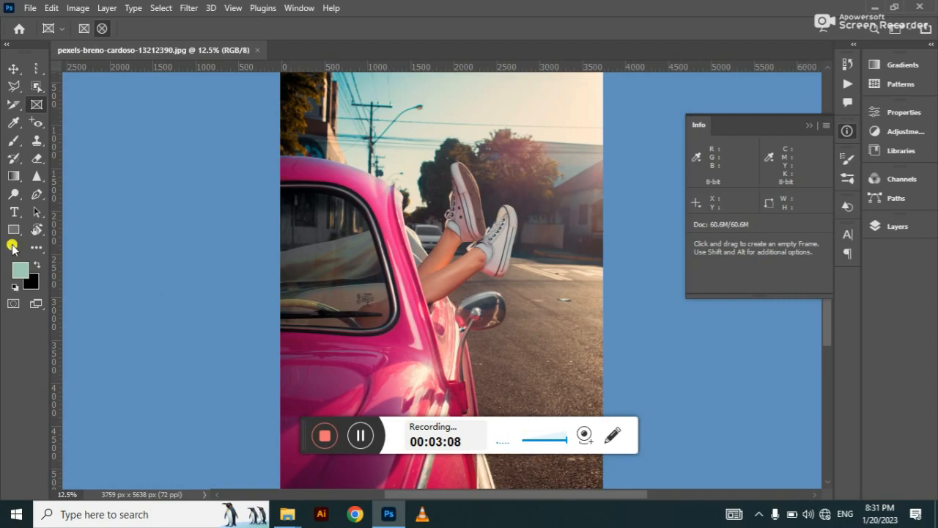
Step: Sample the dark pink of the car's hood as the foreground colour with the Eyedropper tool
{"action": "left_click", "coordinate": [14, 126]}
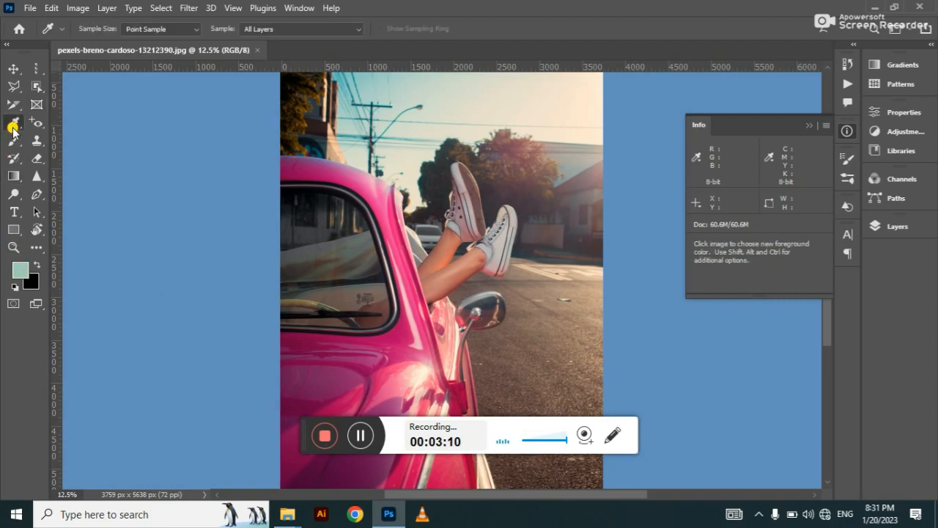
{"action": "left_click", "coordinate": [310, 370]}
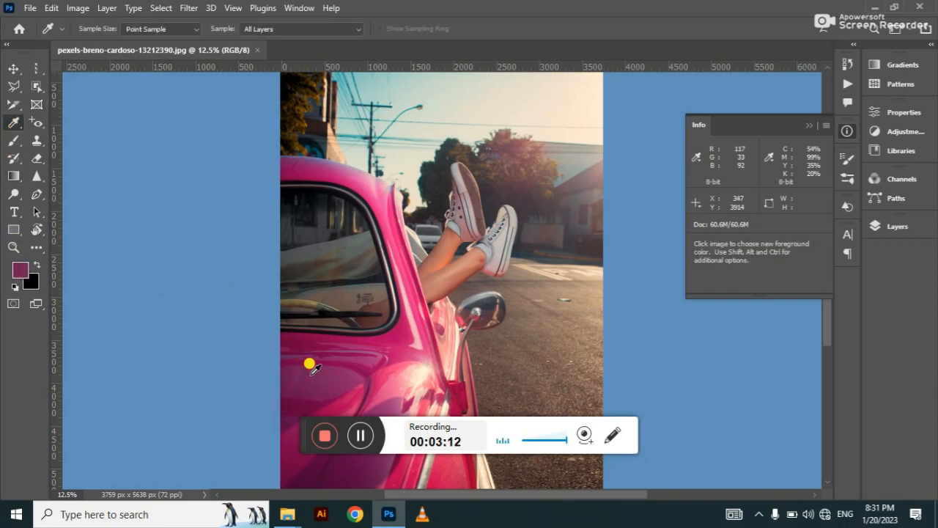
{"action": "left_click", "coordinate": [20, 270]}
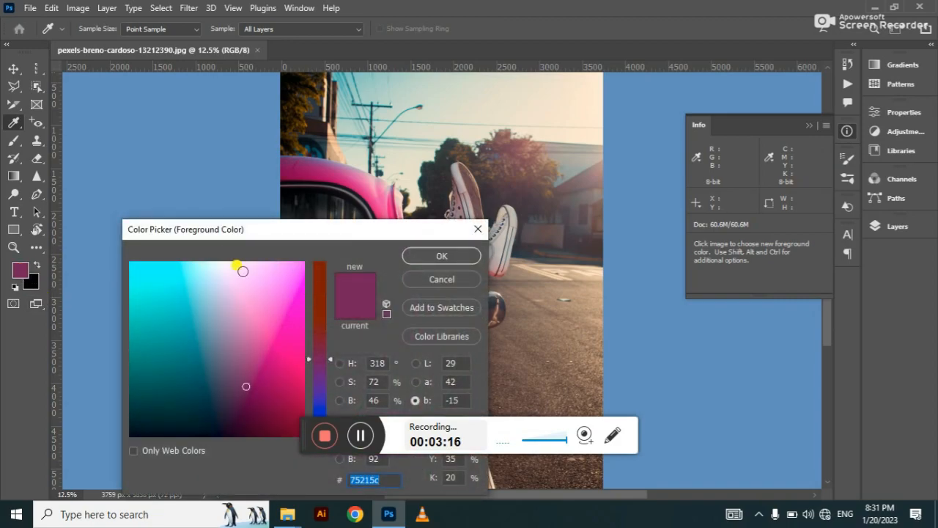
{"action": "mouse_move", "coordinate": [252, 294]}
{"action": "left_mouse_down"}
{"action": "mouse_move", "coordinate": [255, 285]}
{"action": "mouse_move", "coordinate": [259, 311]}
{"action": "left_mouse_up"}
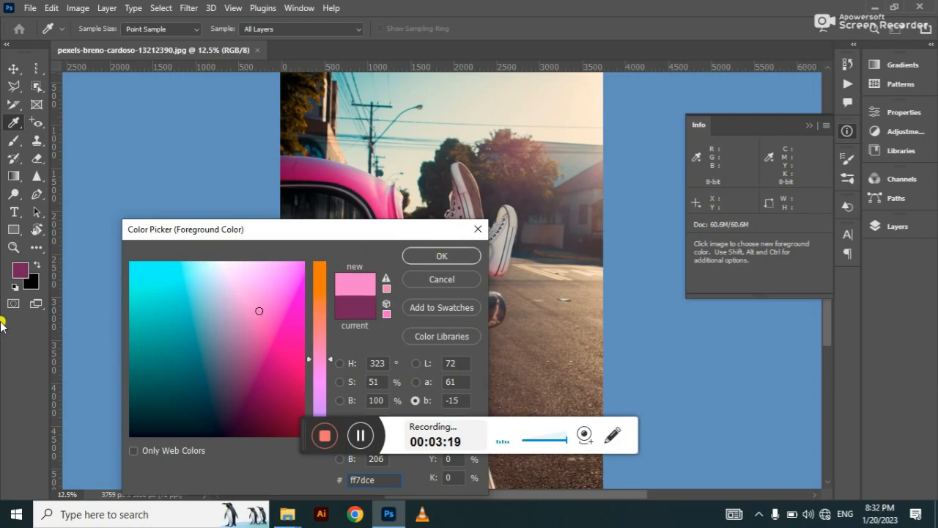
{"action": "left_click", "coordinate": [19, 268]}
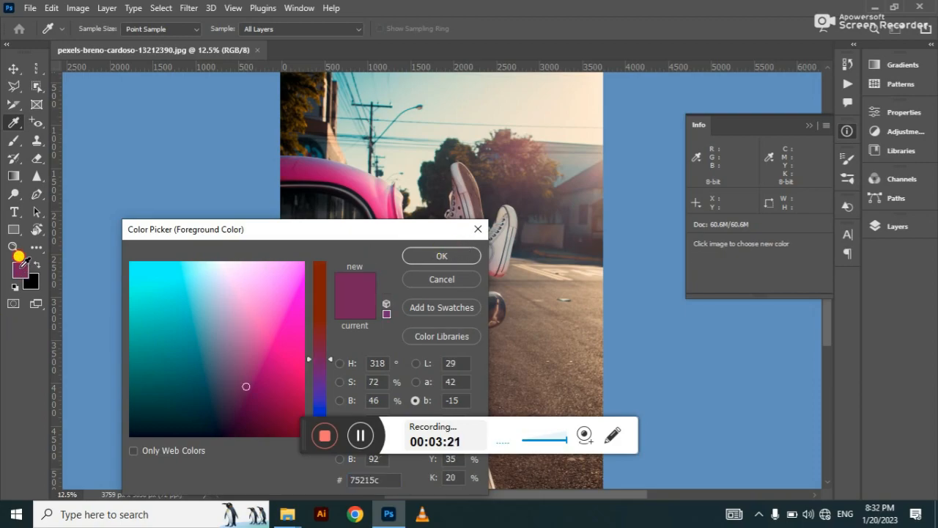
{"action": "left_click", "coordinate": [457, 277]}
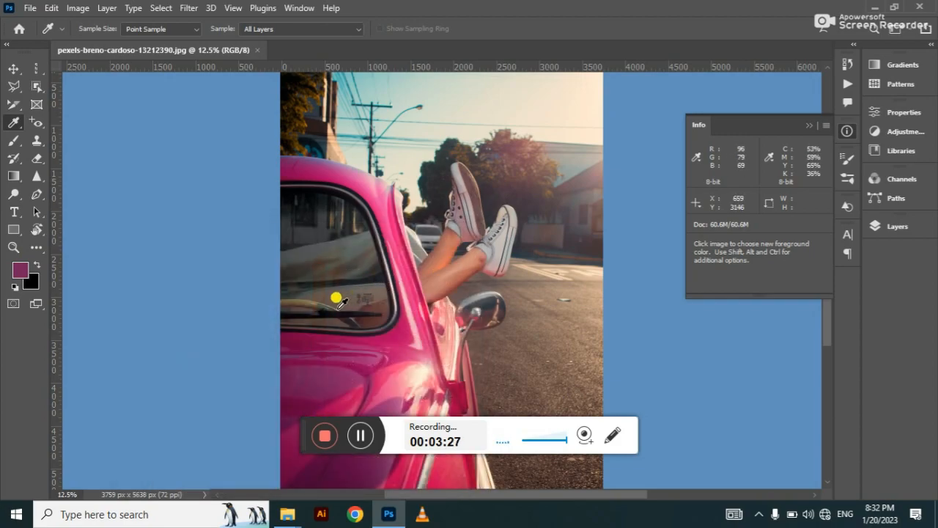
Step: Sample new foreground colours from several spots on the car's window and around the white sneakers
{"action": "left_click", "coordinate": [344, 291]}
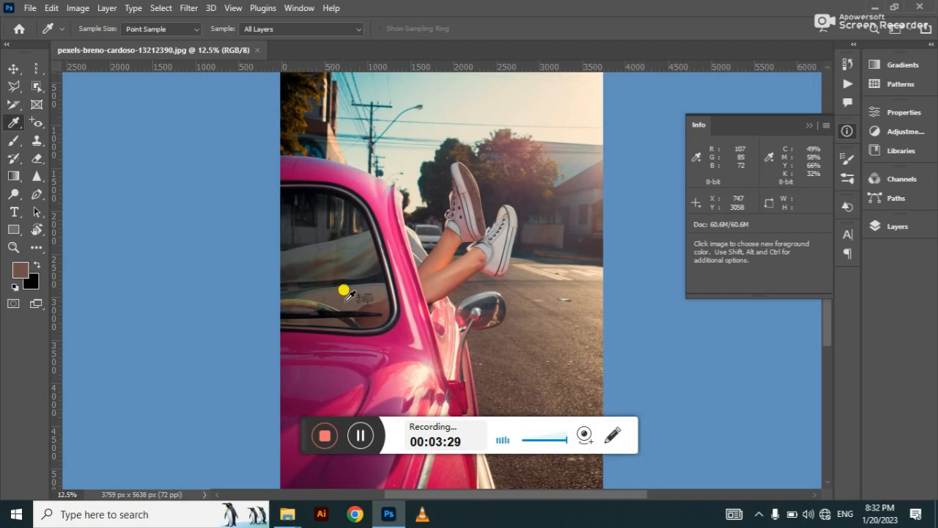
{"action": "left_click", "coordinate": [343, 250]}
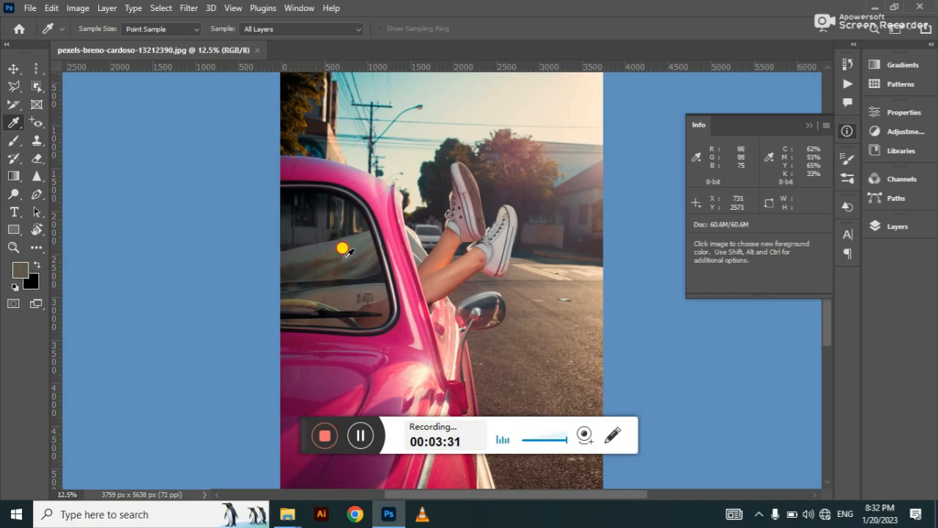
{"action": "left_click", "coordinate": [347, 222]}
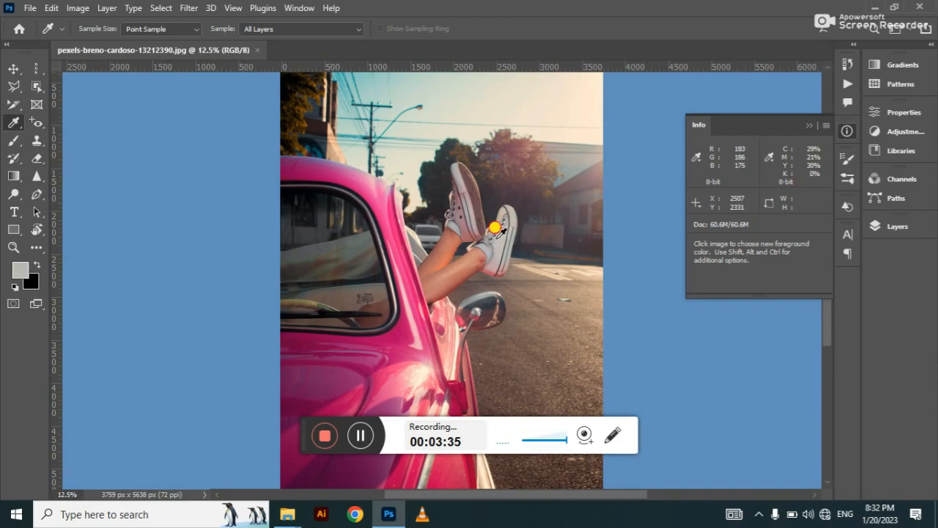
{"action": "left_click", "coordinate": [476, 168]}
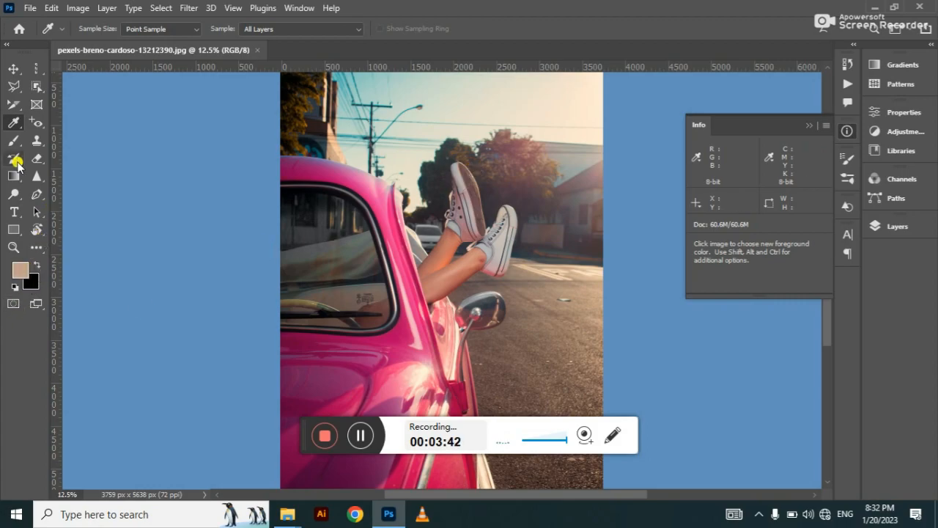
Step: Try to sample the car photo with the 3D Material Eyedropper tool
{"action": "right_click", "coordinate": [14, 121]}
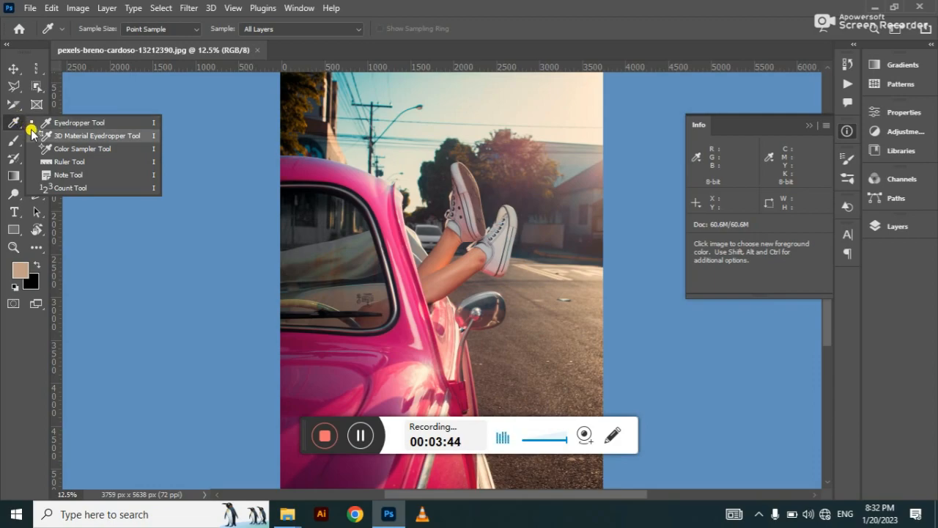
{"action": "left_click", "coordinate": [31, 134]}
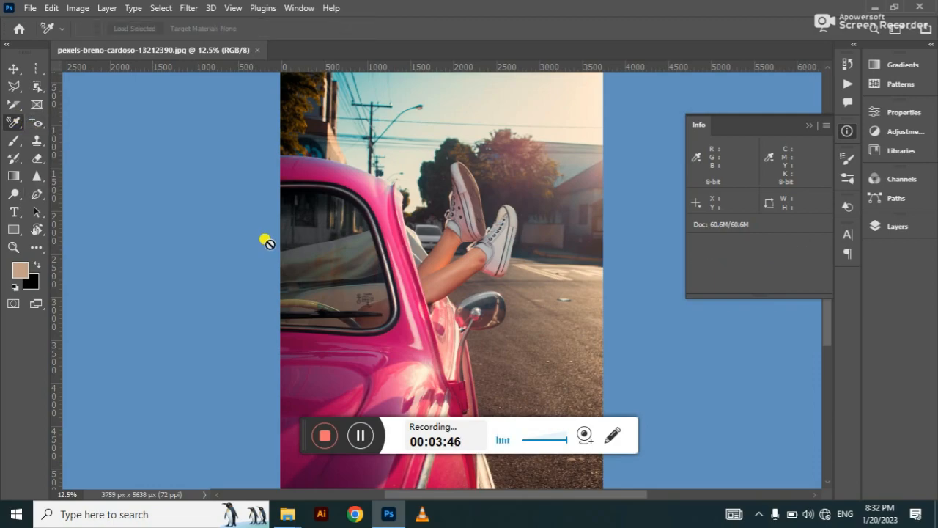
{"action": "left_click", "coordinate": [297, 157]}
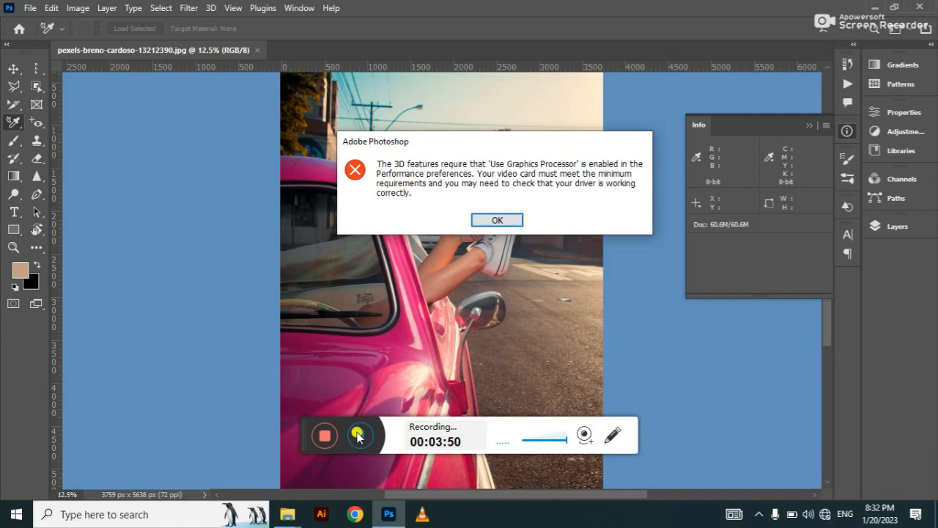
{"action": "left_click", "coordinate": [494, 221]}
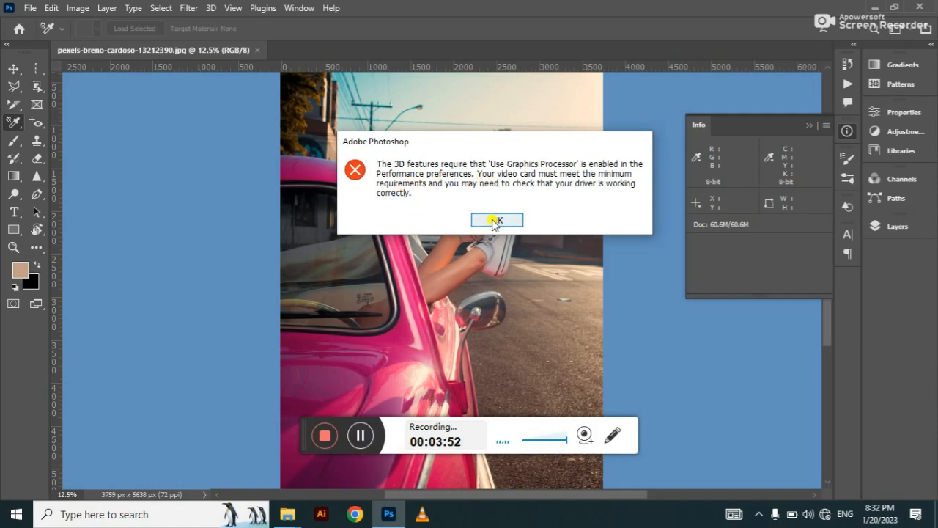
{"action": "left_click", "coordinate": [496, 221]}
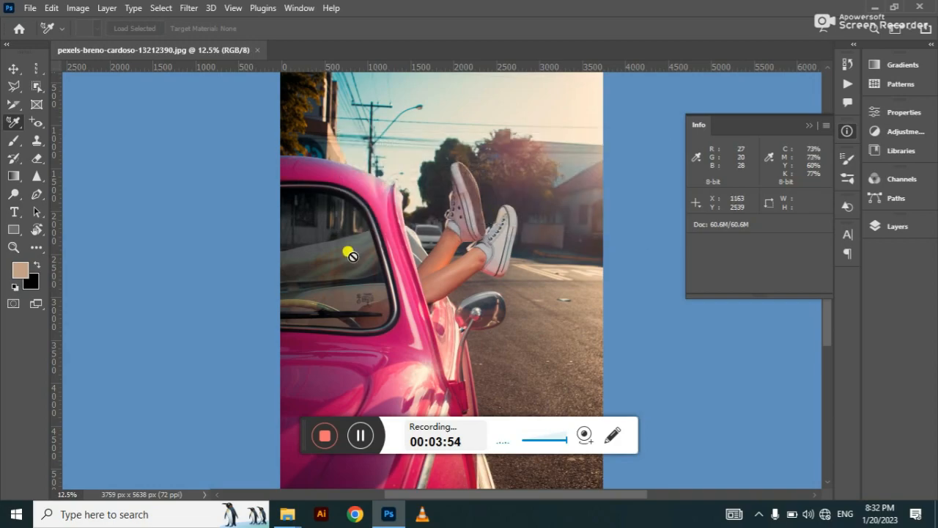
Step: Place seven colour samplers with the Color Sampler tool, around the pink car's window edge and inside the upper glass
{"action": "left_click", "coordinate": [14, 122]}
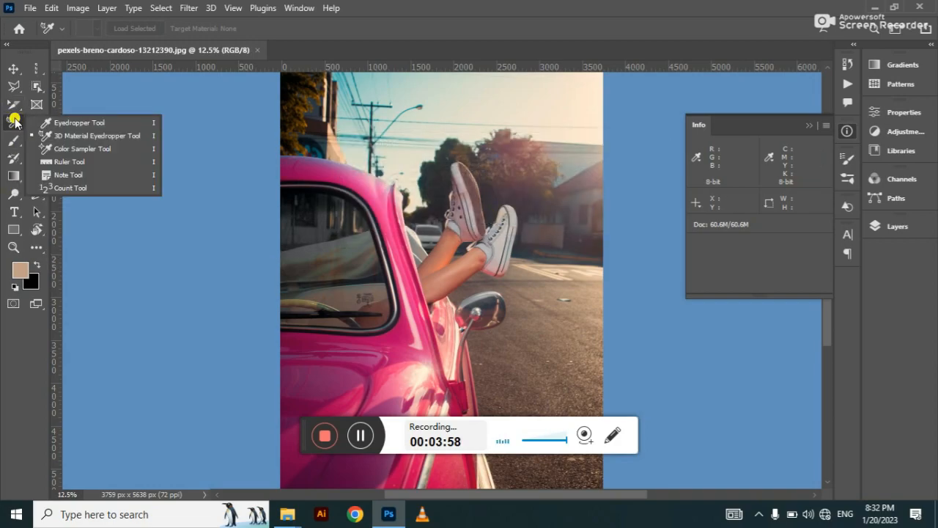
{"action": "left_click", "coordinate": [47, 148]}
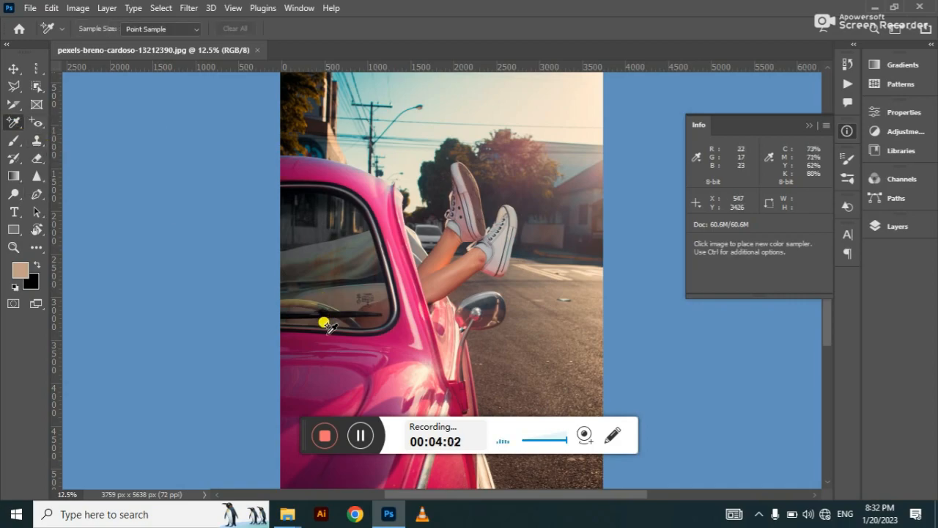
{"action": "left_click", "coordinate": [323, 327]}
{"action": "left_click", "coordinate": [358, 340]}
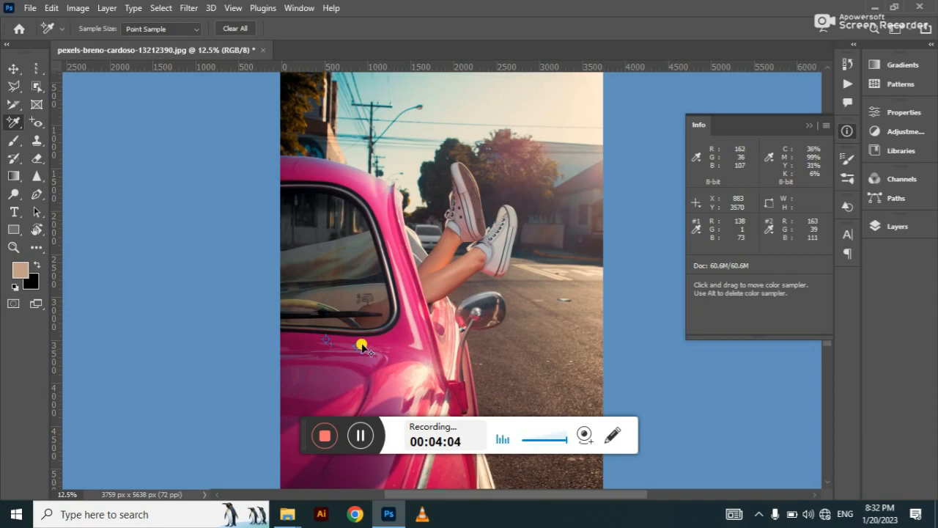
{"action": "left_click", "coordinate": [383, 339]}
{"action": "left_click", "coordinate": [400, 315]}
{"action": "left_click", "coordinate": [395, 275]}
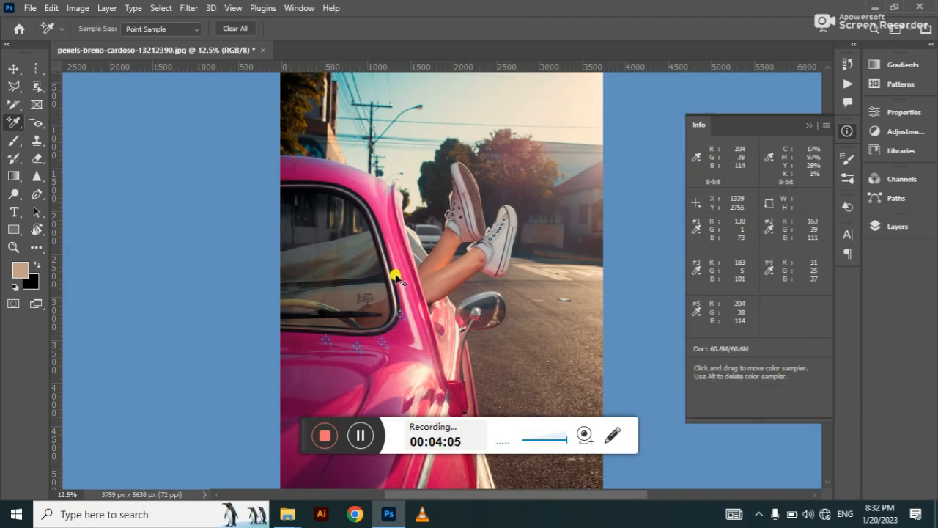
{"action": "left_click", "coordinate": [374, 205]}
{"action": "left_click", "coordinate": [322, 198]}
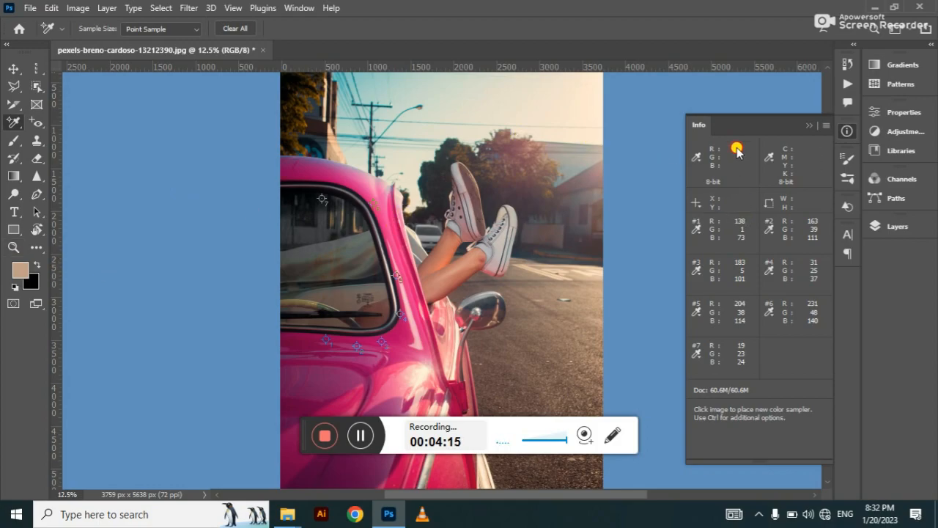
Step: View the colour mode options of the CMYK readout in the Info panel without changing the mode
{"action": "left_click", "coordinate": [770, 158]}
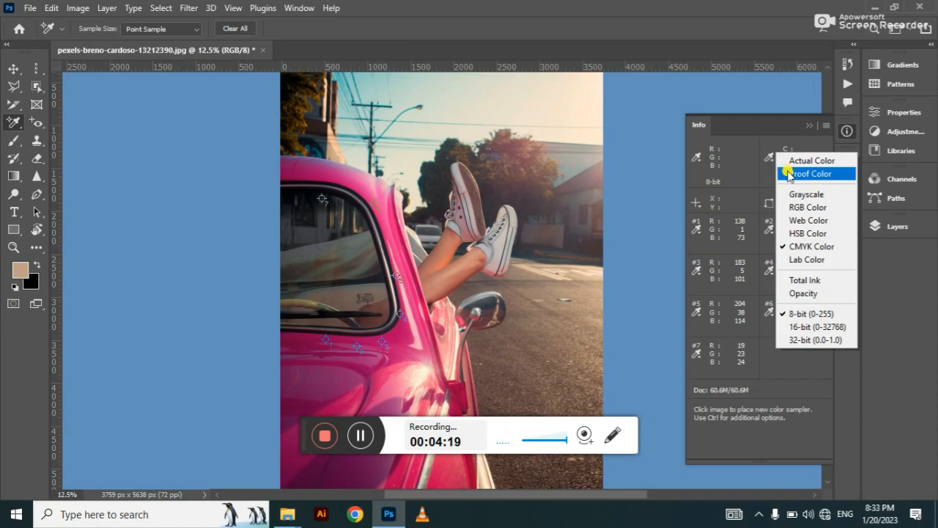
{"action": "left_click", "coordinate": [496, 229]}
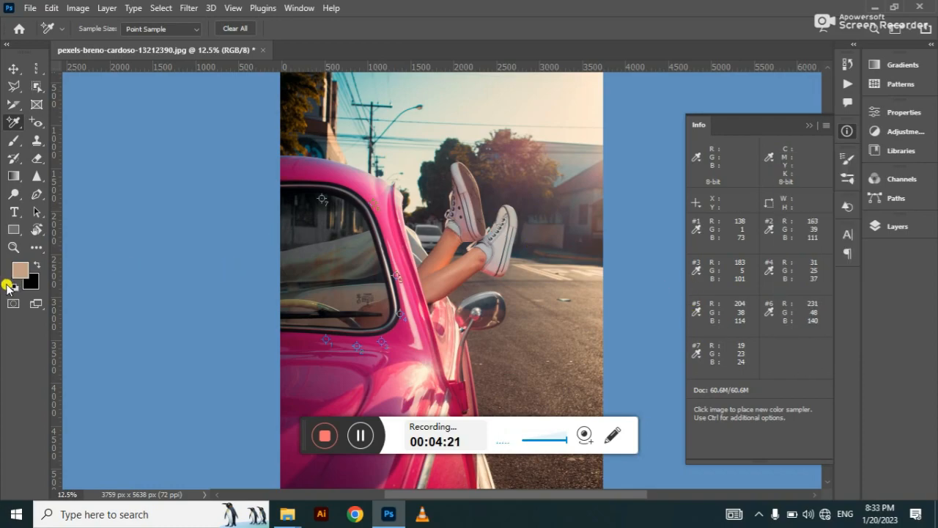
Step: Measure the photo's full width with the Ruler tool, along a horizontal line just below the car's window
{"action": "left_click_drag", "start_coordinate": [11, 125], "coordinate": [41, 163]}
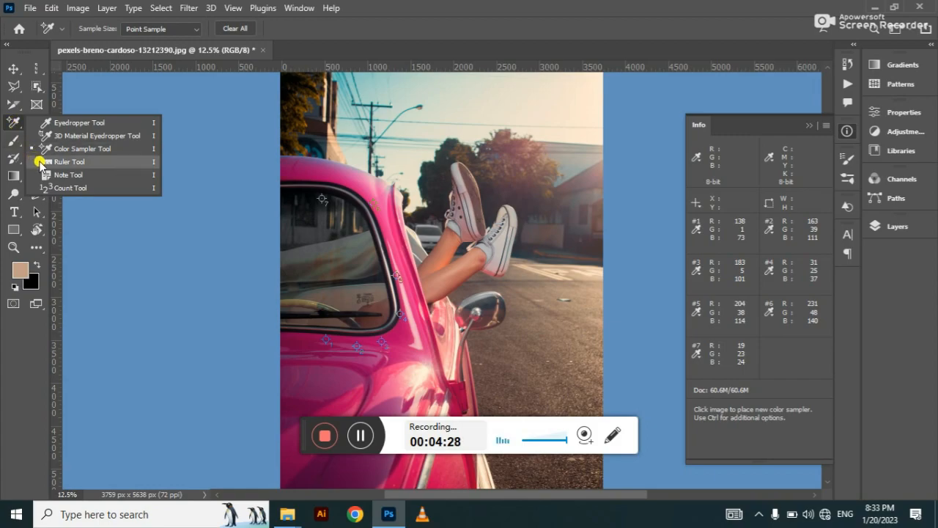
{"action": "left_click_drag", "start_coordinate": [39, 163], "coordinate": [40, 161]}
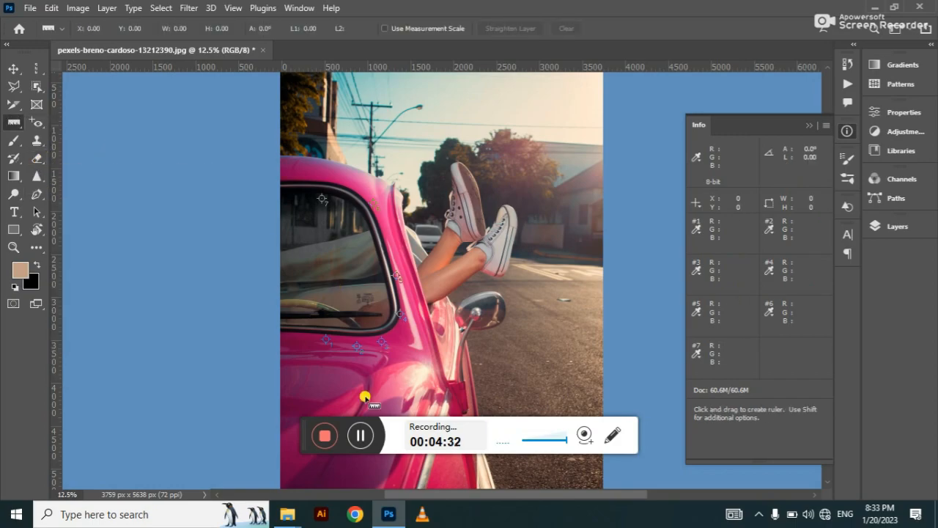
{"action": "left_click", "coordinate": [360, 434]}
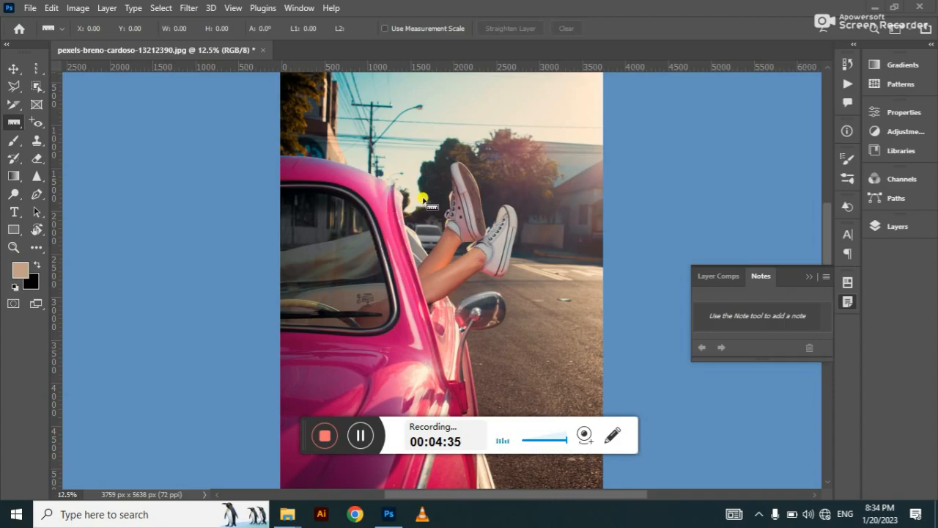
{"action": "left_click", "coordinate": [808, 278]}
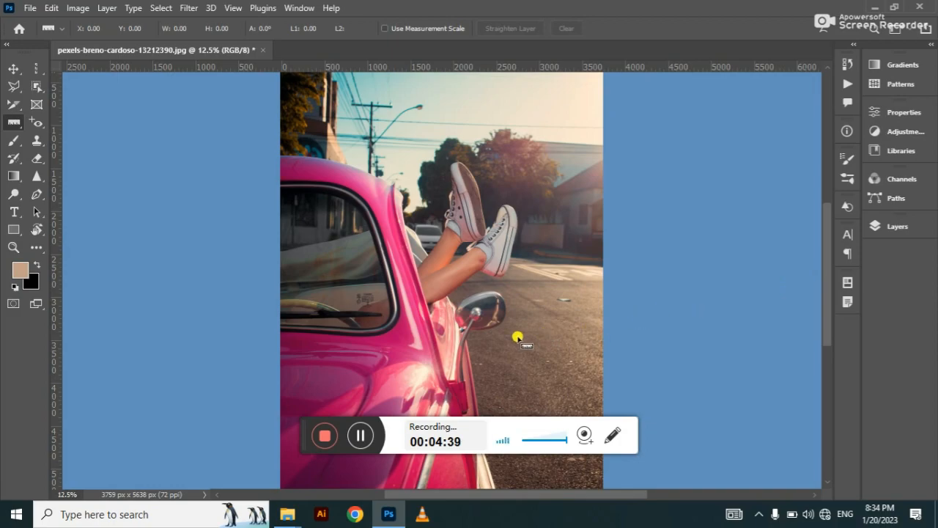
{"action": "mouse_move", "coordinate": [366, 363]}
{"action": "left_mouse_down"}
{"action": "mouse_move", "coordinate": [446, 385]}
{"action": "mouse_move", "coordinate": [521, 360]}
{"action": "mouse_move", "coordinate": [583, 351]}
{"action": "mouse_move", "coordinate": [602, 359]}
{"action": "left_mouse_up"}
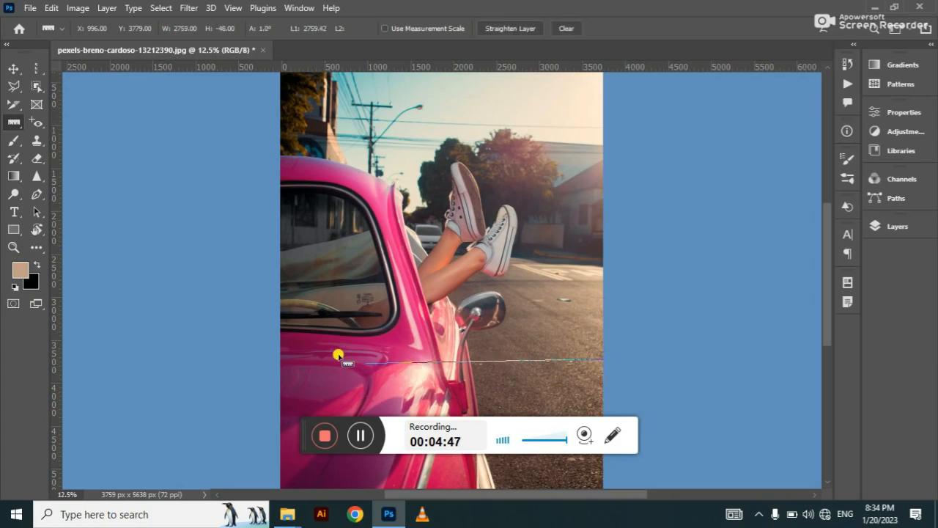
{"action": "left_click_drag", "start_coordinate": [365, 364], "coordinate": [279, 360]}
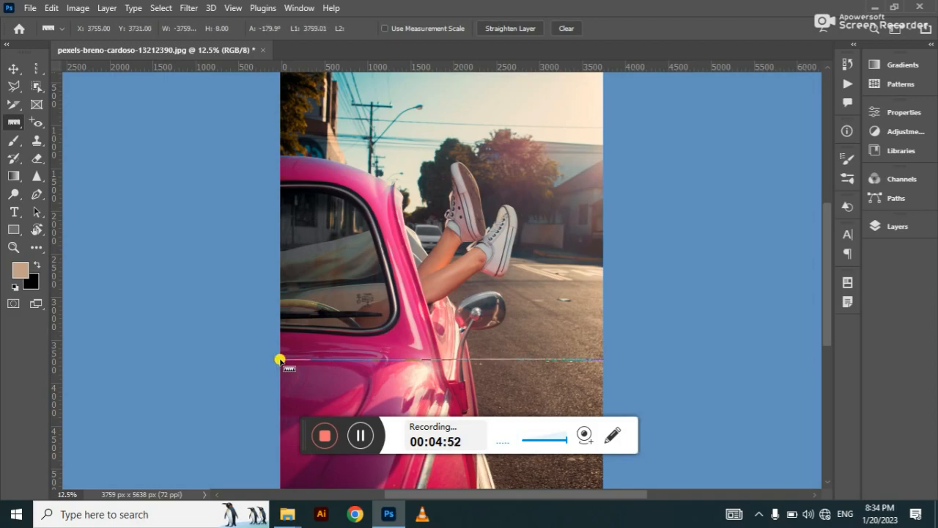
{"action": "left_click", "coordinate": [360, 436]}
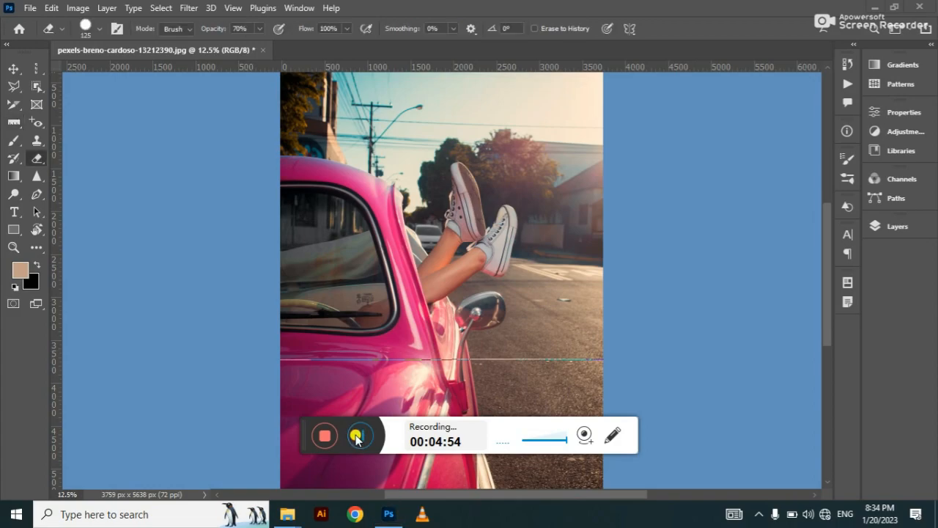
Step: Erase a few freehand strokes on the Background layer with the Eraser tool, above the car's roof and beside the sneakers
{"action": "right_click", "coordinate": [36, 155]}
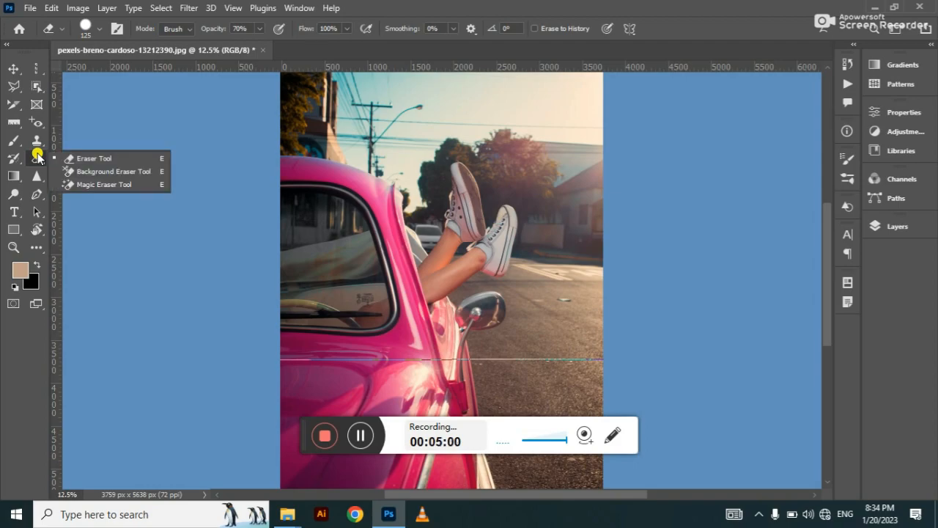
{"action": "left_click", "coordinate": [101, 161]}
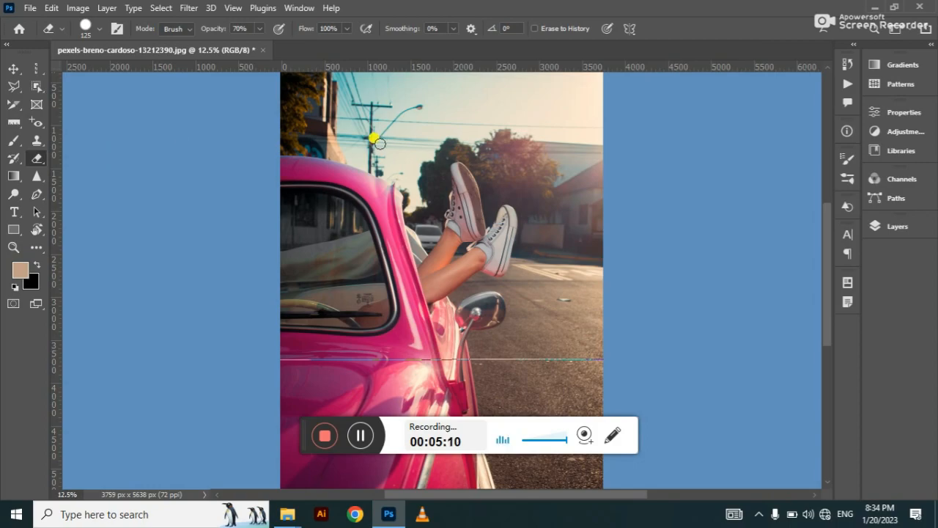
{"action": "mouse_move", "coordinate": [376, 137]}
{"action": "left_mouse_down"}
{"action": "mouse_move", "coordinate": [414, 167]}
{"action": "mouse_move", "coordinate": [394, 132]}
{"action": "mouse_move", "coordinate": [404, 176]}
{"action": "mouse_move", "coordinate": [343, 150]}
{"action": "mouse_move", "coordinate": [276, 141]}
{"action": "left_mouse_up"}
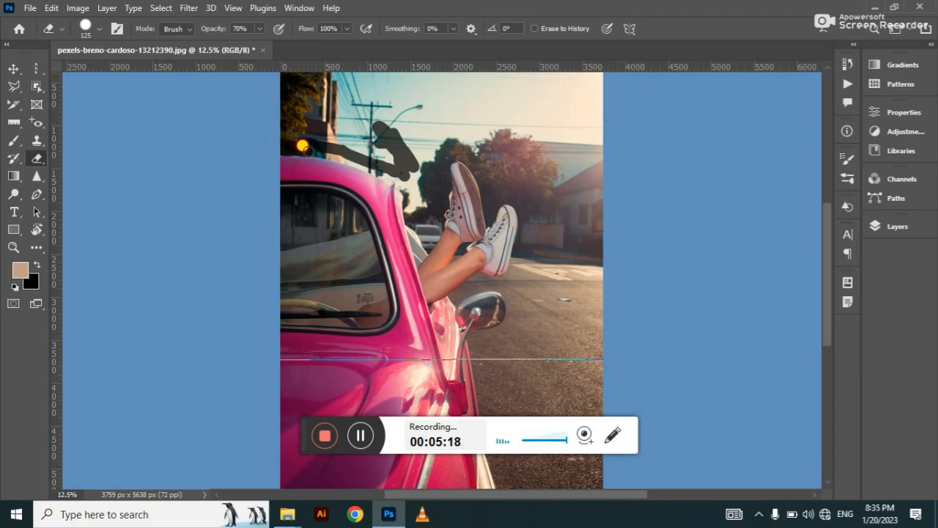
{"action": "mouse_move", "coordinate": [315, 150]}
{"action": "left_mouse_down"}
{"action": "mouse_move", "coordinate": [366, 163]}
{"action": "mouse_move", "coordinate": [417, 199]}
{"action": "mouse_move", "coordinate": [433, 160]}
{"action": "mouse_move", "coordinate": [441, 195]}
{"action": "left_mouse_up"}
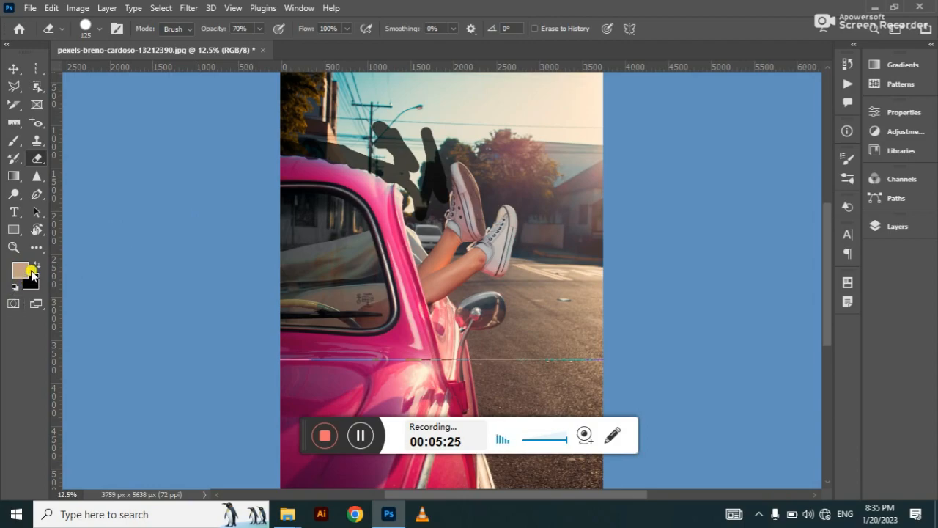
Step: Set the background colour to teal 00e1c2 and erase a wavy stroke across the sky and trees
{"action": "left_click", "coordinate": [31, 281]}
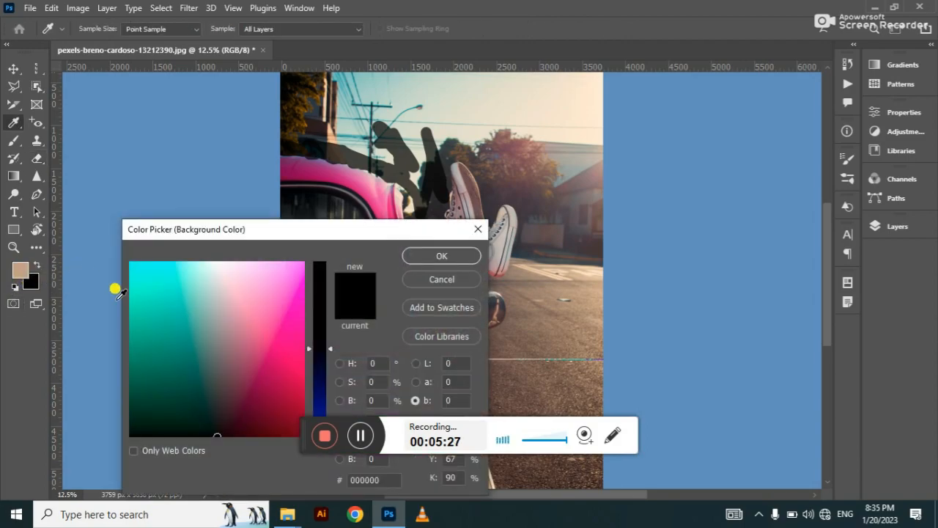
{"action": "left_click", "coordinate": [176, 297]}
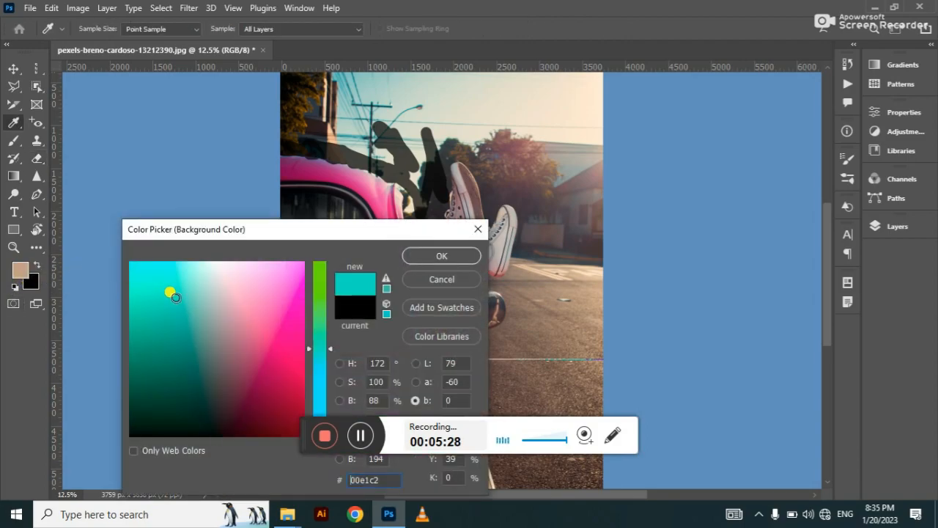
{"action": "left_click", "coordinate": [407, 256]}
{"action": "key", "text": "e"}
{"action": "mouse_move", "coordinate": [359, 131]}
{"action": "left_mouse_down"}
{"action": "mouse_move", "coordinate": [397, 157]}
{"action": "mouse_move", "coordinate": [383, 106]}
{"action": "mouse_move", "coordinate": [424, 131]}
{"action": "mouse_move", "coordinate": [462, 127]}
{"action": "mouse_move", "coordinate": [539, 171]}
{"action": "mouse_move", "coordinate": [592, 255]}
{"action": "mouse_move", "coordinate": [573, 196]}
{"action": "mouse_move", "coordinate": [587, 196]}
{"action": "mouse_move", "coordinate": [615, 215]}
{"action": "mouse_move", "coordinate": [587, 200]}
{"action": "mouse_move", "coordinate": [614, 247]}
{"action": "mouse_move", "coordinate": [590, 247]}
{"action": "mouse_move", "coordinate": [613, 299]}
{"action": "mouse_move", "coordinate": [606, 275]}
{"action": "mouse_move", "coordinate": [621, 286]}
{"action": "mouse_move", "coordinate": [560, 88]}
{"action": "mouse_move", "coordinate": [581, 138]}
{"action": "left_mouse_up"}
Step: Set the background colour to red cb0000 and erase strokes along the photo's edge beside the trees and road
{"action": "left_click", "coordinate": [34, 282]}
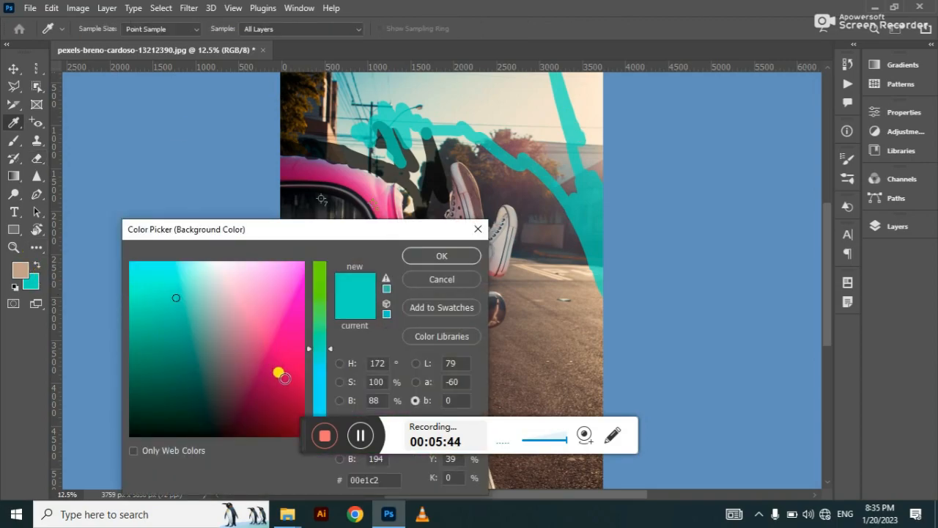
{"action": "left_click", "coordinate": [285, 378]}
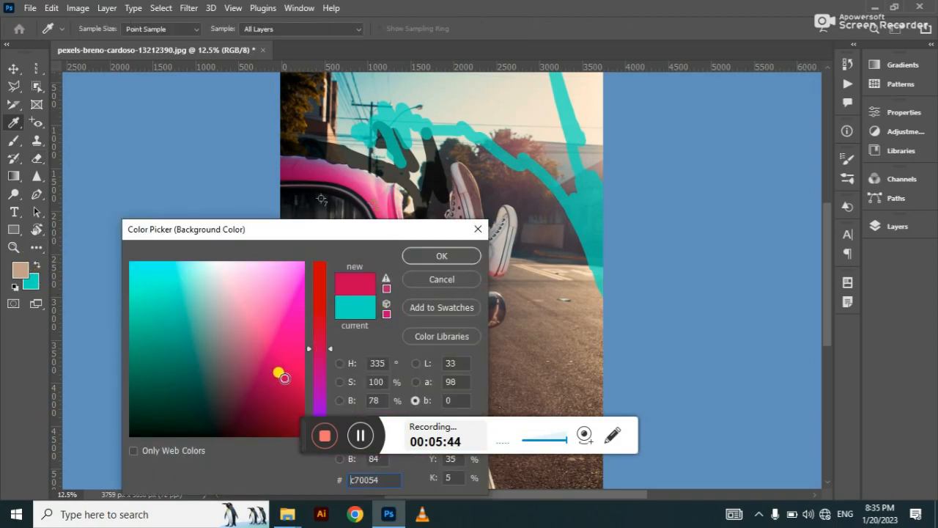
{"action": "left_click", "coordinate": [324, 274]}
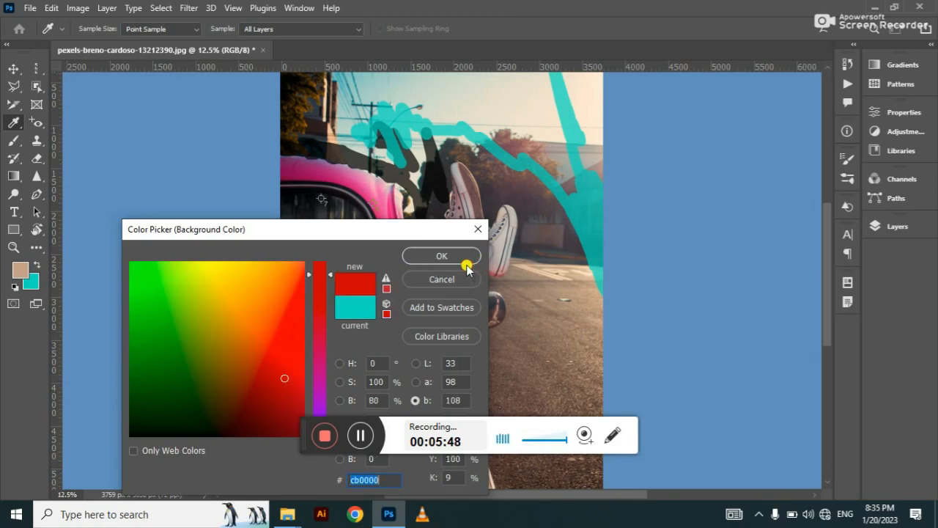
{"action": "left_click", "coordinate": [441, 256]}
{"action": "key", "text": "e"}
{"action": "mouse_move", "coordinate": [579, 271]}
{"action": "left_mouse_down"}
{"action": "mouse_move", "coordinate": [591, 355]}
{"action": "mouse_move", "coordinate": [614, 395]}
{"action": "mouse_move", "coordinate": [587, 266]}
{"action": "mouse_move", "coordinate": [605, 265]}
{"action": "mouse_move", "coordinate": [574, 131]}
{"action": "mouse_move", "coordinate": [583, 76]}
{"action": "mouse_move", "coordinate": [600, 129]}
{"action": "mouse_move", "coordinate": [605, 115]}
{"action": "mouse_move", "coordinate": [584, 184]}
{"action": "mouse_move", "coordinate": [599, 98]}
{"action": "mouse_move", "coordinate": [603, 169]}
{"action": "left_mouse_up"}
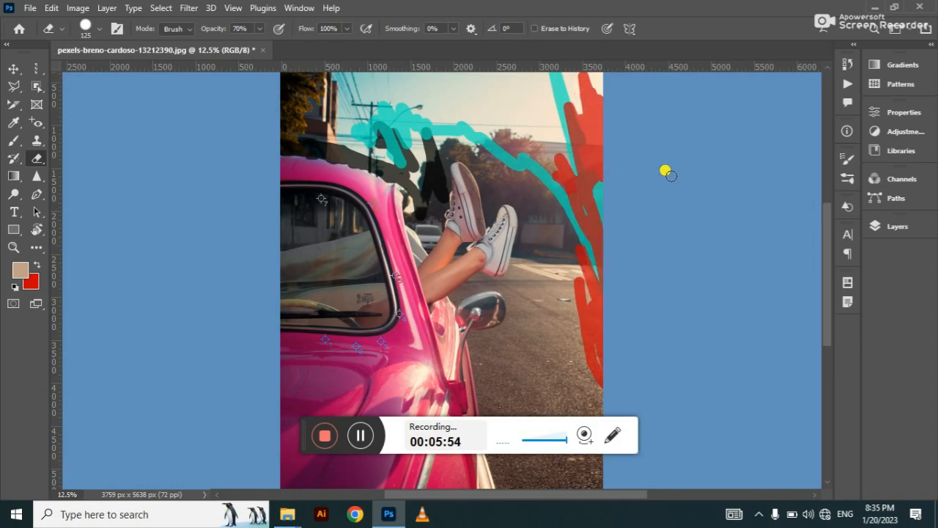
Step: Unlock the Background layer and enlarge the eraser brush to 800 px
{"action": "left_click", "coordinate": [877, 225]}
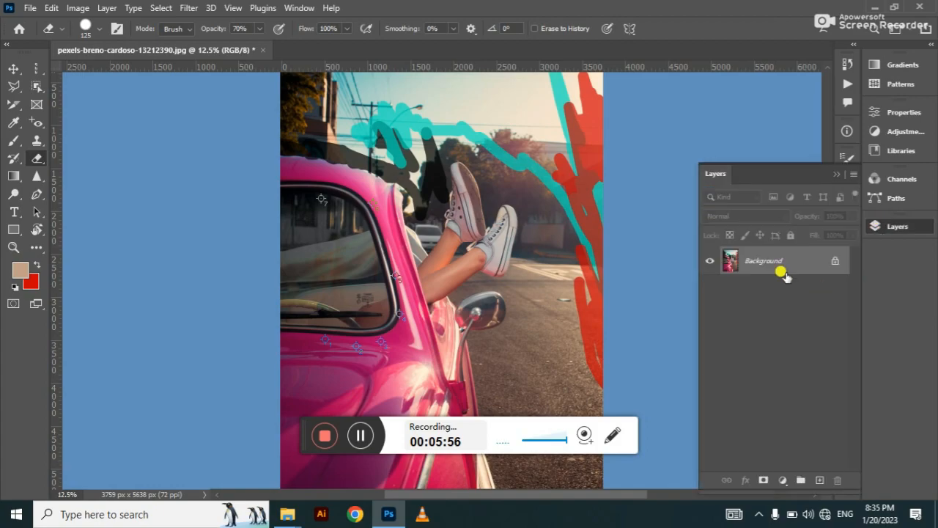
{"action": "left_click", "coordinate": [834, 263]}
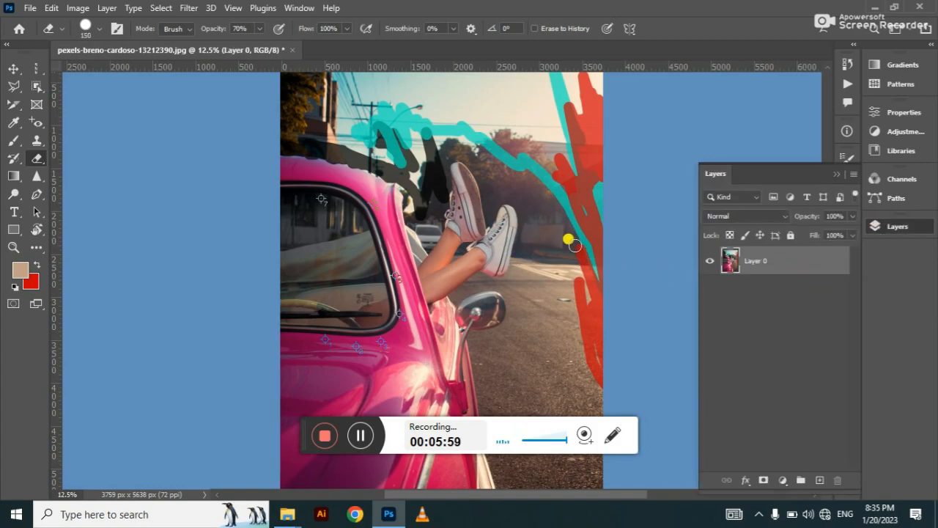
{"action": "key", "text": "bracketright"}
{"action": "key", "text": "bracketright"}
{"action": "key", "text": "bracketright"}
{"action": "key", "text": "bracketright"}
{"action": "key", "text": "bracketright"}
{"action": "key", "text": "bracketright"}
{"action": "key", "text": "bracketright"}
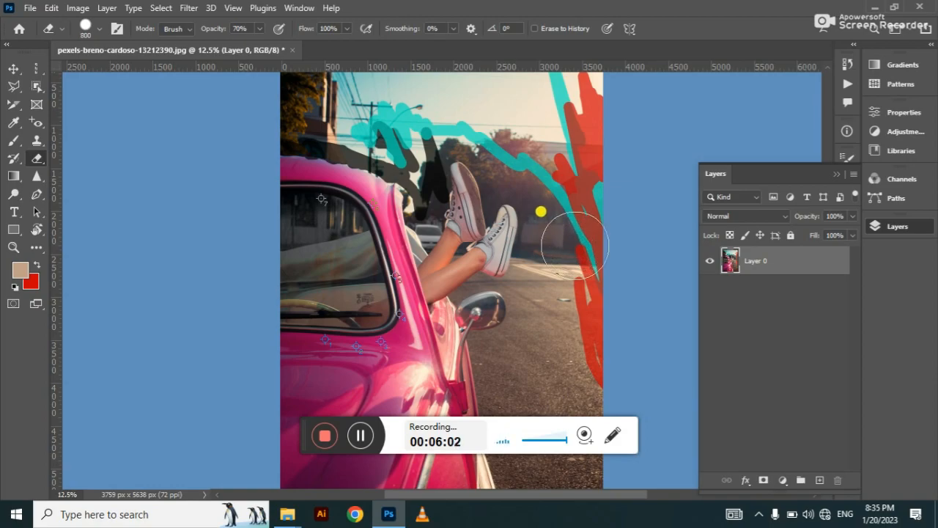
{"action": "key", "text": "bracketleft"}
{"action": "key", "text": "bracketleft"}
{"action": "key", "text": "bracketleft"}
{"action": "key", "text": "bracketleft"}
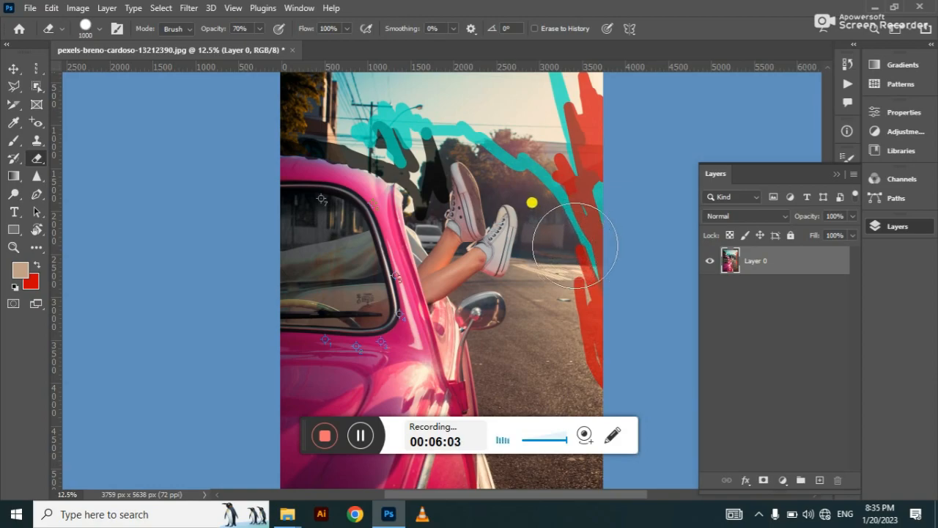
{"action": "key", "text": "bracketright"}
{"action": "key", "text": "bracketright"}
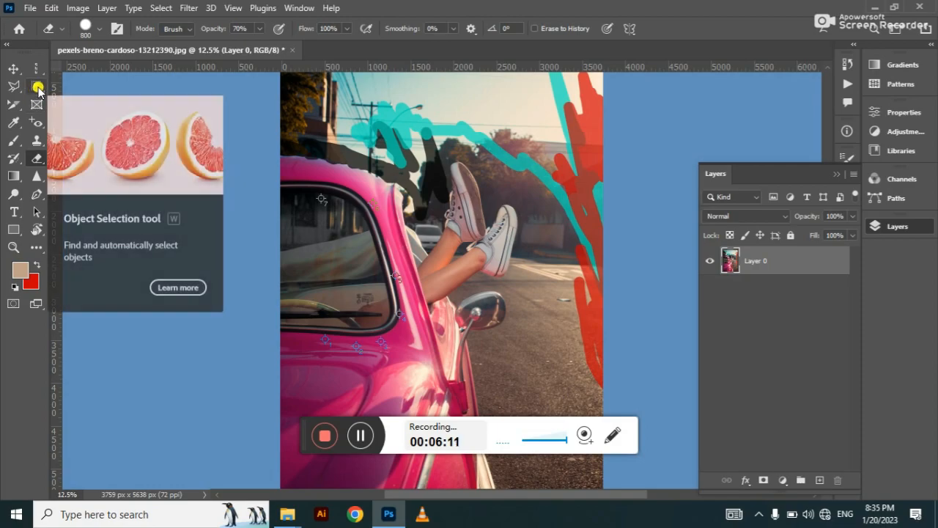
Step: Erase the sky, trees and road around the pink car and sneakers to transparency with the 800 px eraser
{"action": "left_click", "coordinate": [586, 257]}
{"action": "mouse_move", "coordinate": [586, 258]}
{"action": "left_mouse_down"}
{"action": "mouse_move", "coordinate": [595, 91]}
{"action": "mouse_move", "coordinate": [595, 230]}
{"action": "mouse_move", "coordinate": [585, 101]}
{"action": "mouse_move", "coordinate": [577, 202]}
{"action": "mouse_move", "coordinate": [598, 309]}
{"action": "mouse_move", "coordinate": [572, 378]}
{"action": "mouse_move", "coordinate": [584, 375]}
{"action": "mouse_move", "coordinate": [580, 506]}
{"action": "mouse_move", "coordinate": [520, 382]}
{"action": "mouse_move", "coordinate": [530, 333]}
{"action": "mouse_move", "coordinate": [549, 304]}
{"action": "mouse_move", "coordinate": [567, 206]}
{"action": "mouse_move", "coordinate": [558, 126]}
{"action": "mouse_move", "coordinate": [591, 209]}
{"action": "mouse_move", "coordinate": [579, 184]}
{"action": "mouse_move", "coordinate": [578, 208]}
{"action": "mouse_move", "coordinate": [587, 172]}
{"action": "mouse_move", "coordinate": [562, 107]}
{"action": "mouse_move", "coordinate": [531, 61]}
{"action": "mouse_move", "coordinate": [437, 101]}
{"action": "mouse_move", "coordinate": [292, 82]}
{"action": "mouse_move", "coordinate": [318, 103]}
{"action": "mouse_move", "coordinate": [364, 112]}
{"action": "left_mouse_up"}
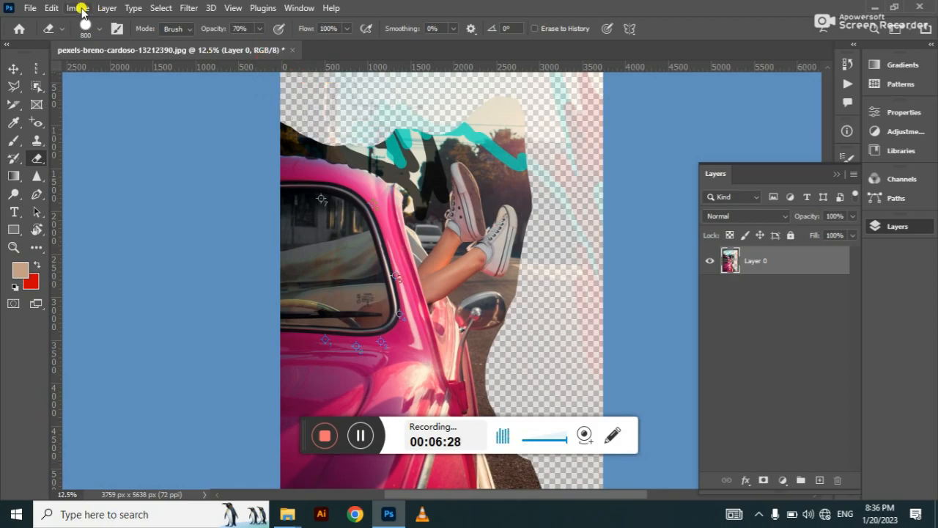
{"action": "left_click", "coordinate": [98, 28]}
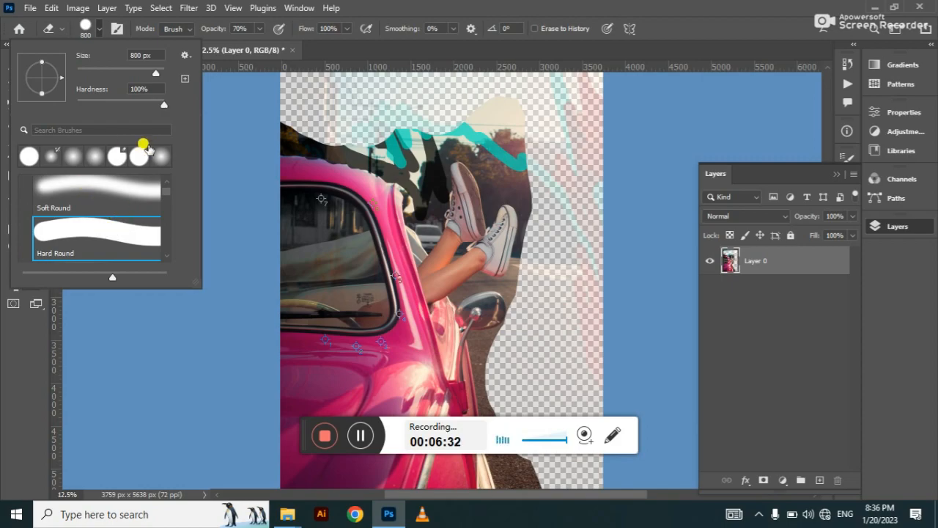
{"action": "mouse_move", "coordinate": [362, 96]}
{"action": "left_mouse_down"}
{"action": "mouse_move", "coordinate": [253, 76]}
{"action": "mouse_move", "coordinate": [364, 105]}
{"action": "mouse_move", "coordinate": [434, 70]}
{"action": "mouse_move", "coordinate": [500, 88]}
{"action": "mouse_move", "coordinate": [531, 42]}
{"action": "mouse_move", "coordinate": [562, 92]}
{"action": "mouse_move", "coordinate": [527, 139]}
{"action": "mouse_move", "coordinate": [472, 117]}
{"action": "left_mouse_up"}
{"action": "mouse_move", "coordinate": [505, 158]}
{"action": "left_mouse_down"}
{"action": "mouse_move", "coordinate": [552, 199]}
{"action": "mouse_move", "coordinate": [532, 275]}
{"action": "left_mouse_up"}
{"action": "key", "text": "ctrl+z"}
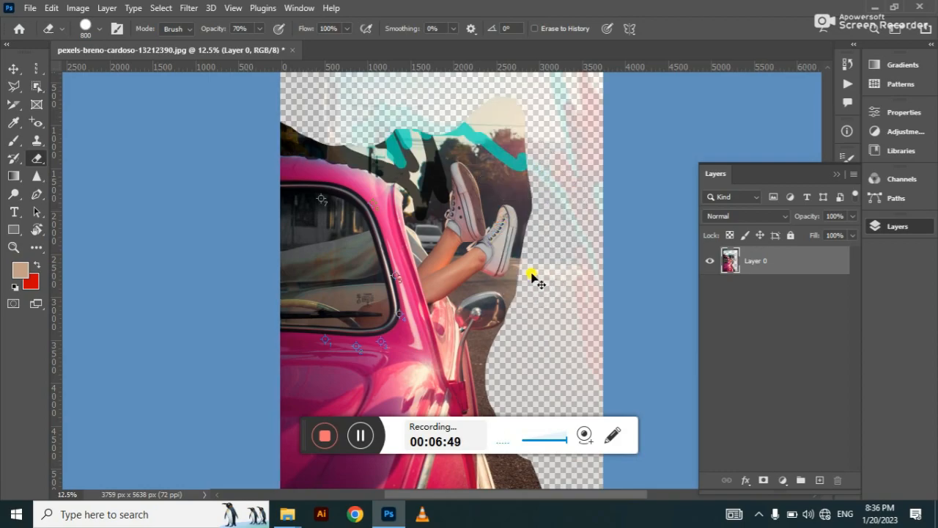
{"action": "mouse_move", "coordinate": [522, 207]}
{"action": "left_mouse_down"}
{"action": "mouse_move", "coordinate": [518, 224]}
{"action": "mouse_move", "coordinate": [521, 178]}
{"action": "mouse_move", "coordinate": [490, 98]}
{"action": "mouse_move", "coordinate": [424, 48]}
{"action": "mouse_move", "coordinate": [488, 55]}
{"action": "mouse_move", "coordinate": [260, 82]}
{"action": "mouse_move", "coordinate": [361, 110]}
{"action": "mouse_move", "coordinate": [280, 77]}
{"action": "mouse_move", "coordinate": [252, 88]}
{"action": "mouse_move", "coordinate": [314, 96]}
{"action": "mouse_move", "coordinate": [394, 80]}
{"action": "mouse_move", "coordinate": [395, 97]}
{"action": "mouse_move", "coordinate": [479, 121]}
{"action": "mouse_move", "coordinate": [506, 142]}
{"action": "mouse_move", "coordinate": [521, 179]}
{"action": "mouse_move", "coordinate": [505, 260]}
{"action": "mouse_move", "coordinate": [540, 293]}
{"action": "mouse_move", "coordinate": [504, 313]}
{"action": "mouse_move", "coordinate": [486, 373]}
{"action": "mouse_move", "coordinate": [477, 358]}
{"action": "mouse_move", "coordinate": [505, 375]}
{"action": "mouse_move", "coordinate": [486, 305]}
{"action": "mouse_move", "coordinate": [476, 317]}
{"action": "left_mouse_up"}
Step: Shrink the eraser brush to 125 px and erase the leftover road around the car's side mirror
{"action": "key", "text": "bracketleft"}
{"action": "key", "text": "bracketleft"}
{"action": "key", "text": "bracketleft"}
{"action": "key", "text": "bracketleft"}
{"action": "key", "text": "bracketleft"}
{"action": "key", "text": "bracketleft"}
{"action": "key", "text": "bracketleft"}
{"action": "key", "text": "bracketleft"}
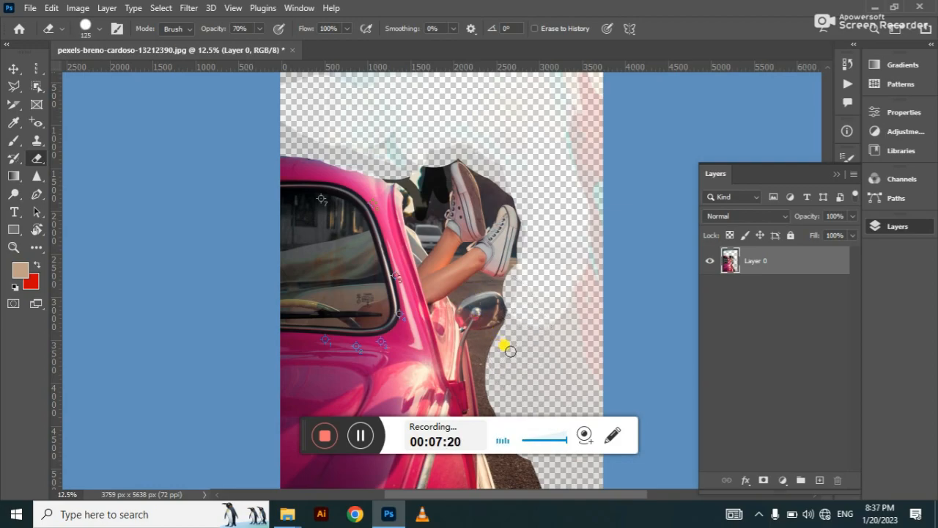
{"action": "mouse_move", "coordinate": [480, 344]}
{"action": "left_mouse_down"}
{"action": "mouse_move", "coordinate": [484, 369]}
{"action": "mouse_move", "coordinate": [477, 365]}
{"action": "left_mouse_up"}
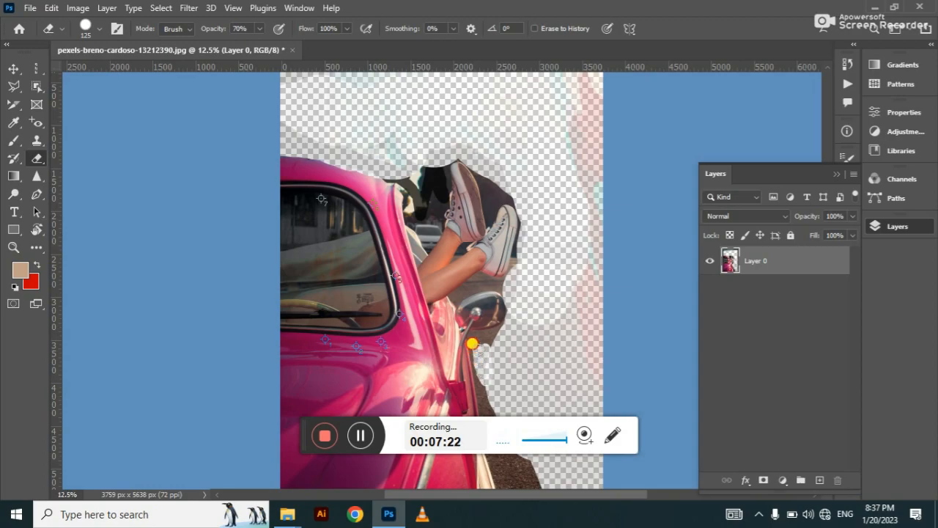
{"action": "left_click_drag", "start_coordinate": [484, 332], "coordinate": [499, 324]}
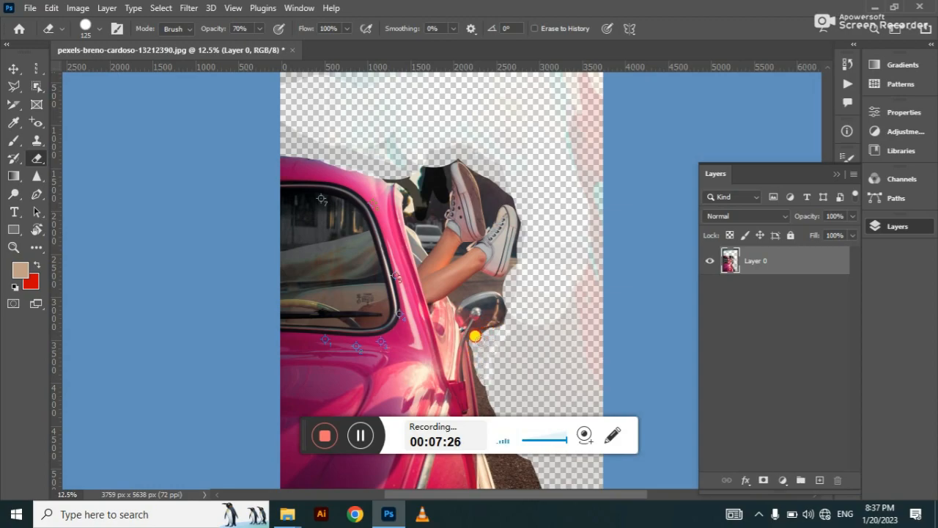
Step: Undo all the eraser strokes and the unlocking of the Background layer to restore the original car photo
{"action": "key", "text": "ctrl+z"}
{"action": "key", "text": "ctrl+z"}
{"action": "key", "text": "ctrl+z"}
{"action": "key", "text": "ctrl+z"}
{"action": "key", "text": "ctrl+z"}
{"action": "key", "text": "ctrl+z"}
{"action": "key", "text": "ctrl+z"}
{"action": "key", "text": "ctrl+z"}
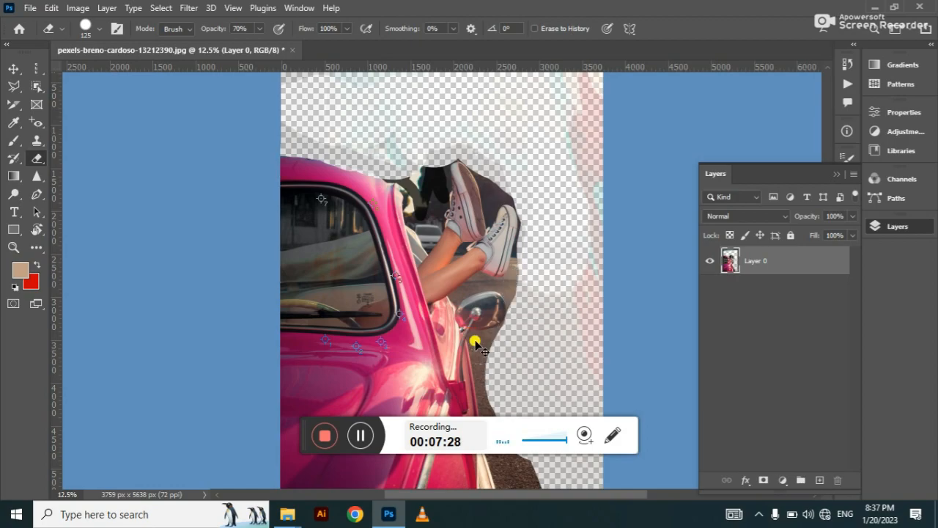
{"action": "key", "text": "ctrl+z"}
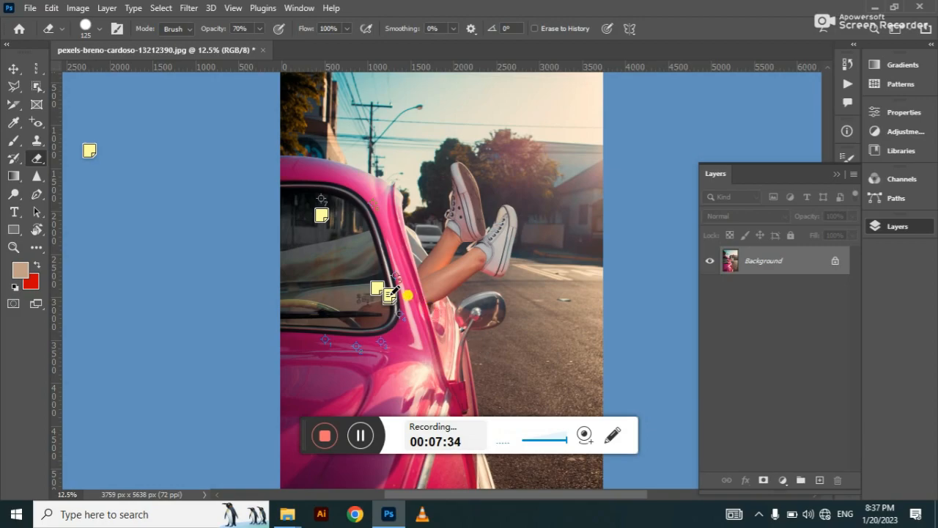
{"action": "key", "text": "ctrl+z"}
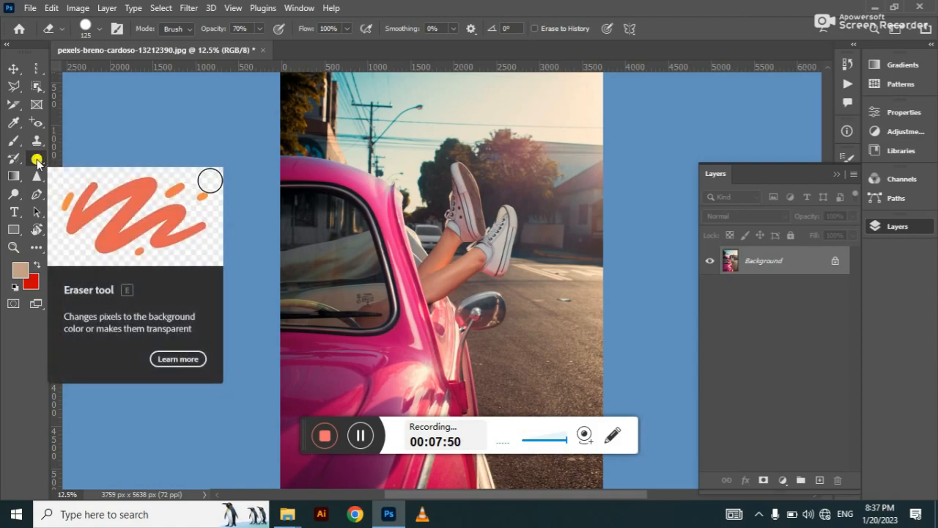
Step: Erase thin freehand strokes across the sky and the distant building with the Background Eraser tool
{"action": "left_click", "coordinate": [37, 160]}
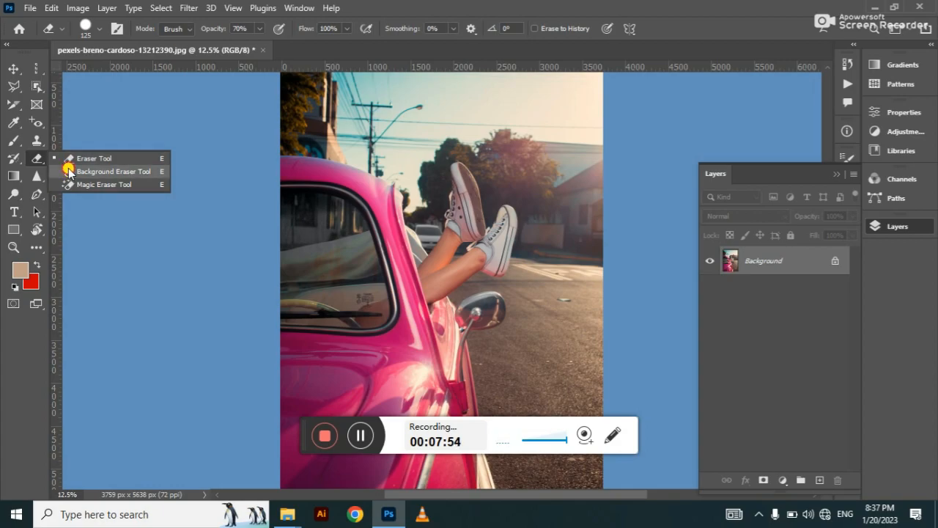
{"action": "left_click", "coordinate": [68, 173]}
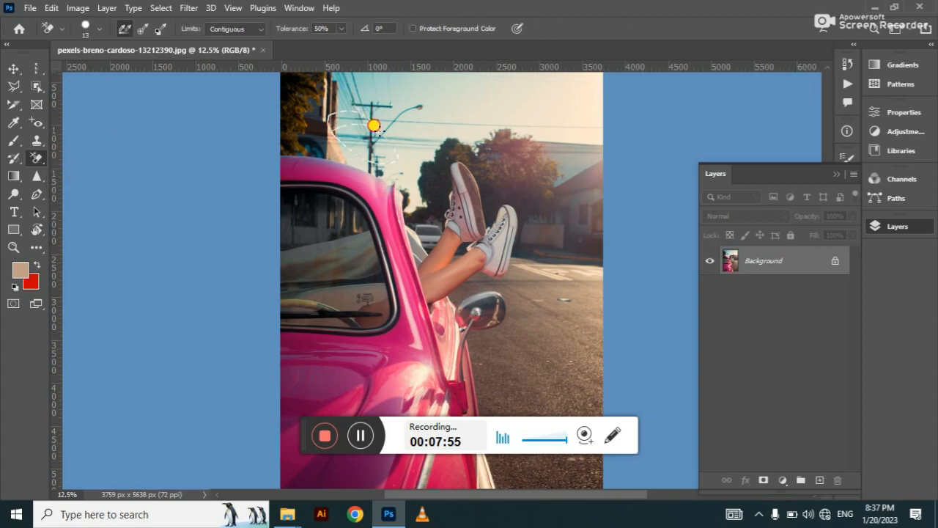
{"action": "mouse_move", "coordinate": [535, 164]}
{"action": "left_mouse_down"}
{"action": "mouse_move", "coordinate": [608, 269]}
{"action": "mouse_move", "coordinate": [590, 173]}
{"action": "left_mouse_up"}
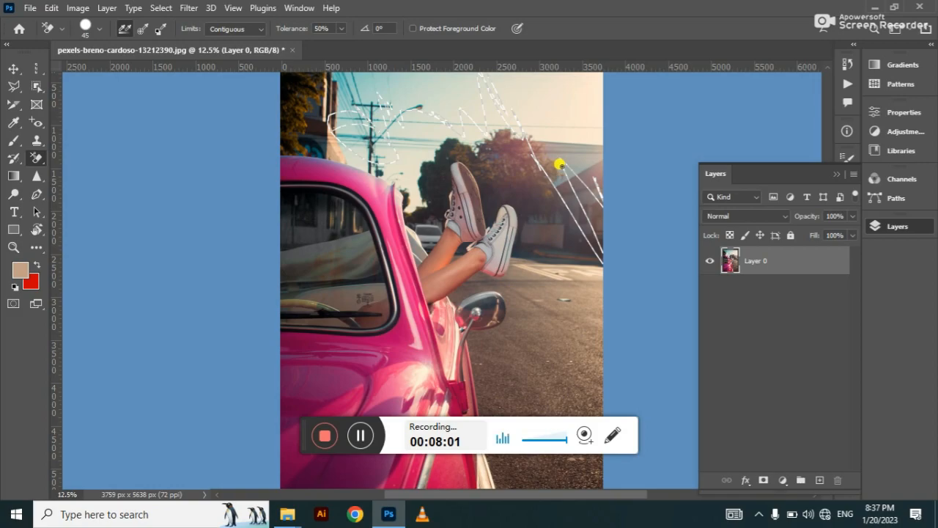
Step: Enlarge the Background Eraser brush to 800 px and erase the sky, trees and sneakers to transparency
{"action": "key", "text": "bracketright"}
{"action": "key", "text": "bracketright"}
{"action": "key", "text": "bracketright"}
{"action": "mouse_move", "coordinate": [562, 167]}
{"action": "left_mouse_down"}
{"action": "mouse_move", "coordinate": [572, 56]}
{"action": "mouse_move", "coordinate": [585, 227]}
{"action": "mouse_move", "coordinate": [596, 115]}
{"action": "mouse_move", "coordinate": [574, 109]}
{"action": "mouse_move", "coordinate": [567, 154]}
{"action": "mouse_move", "coordinate": [576, 204]}
{"action": "mouse_move", "coordinate": [564, 224]}
{"action": "mouse_move", "coordinate": [573, 235]}
{"action": "mouse_move", "coordinate": [545, 133]}
{"action": "mouse_move", "coordinate": [548, 156]}
{"action": "mouse_move", "coordinate": [454, 86]}
{"action": "mouse_move", "coordinate": [486, 104]}
{"action": "mouse_move", "coordinate": [456, 49]}
{"action": "mouse_move", "coordinate": [531, 84]}
{"action": "mouse_move", "coordinate": [527, 143]}
{"action": "mouse_move", "coordinate": [505, 158]}
{"action": "mouse_move", "coordinate": [533, 160]}
{"action": "mouse_move", "coordinate": [571, 184]}
{"action": "mouse_move", "coordinate": [604, 234]}
{"action": "mouse_move", "coordinate": [521, 196]}
{"action": "mouse_move", "coordinate": [590, 256]}
{"action": "mouse_move", "coordinate": [532, 247]}
{"action": "mouse_move", "coordinate": [450, 259]}
{"action": "mouse_move", "coordinate": [525, 288]}
{"action": "mouse_move", "coordinate": [477, 195]}
{"action": "mouse_move", "coordinate": [513, 204]}
{"action": "mouse_move", "coordinate": [523, 261]}
{"action": "left_mouse_up"}
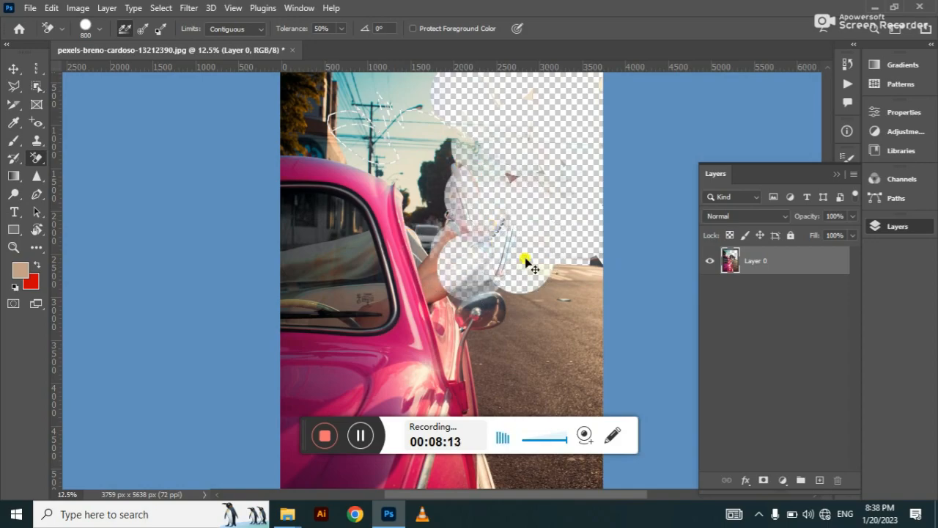
Step: Undo the erasing over the sneakers and run one Background Eraser stroke through the trees and sky beyond them
{"action": "key", "text": "ctrl+z"}
{"action": "key", "text": "ctrl+z"}
{"action": "mouse_move", "coordinate": [519, 126]}
{"action": "left_mouse_down"}
{"action": "mouse_move", "coordinate": [588, 258]}
{"action": "mouse_move", "coordinate": [535, 173]}
{"action": "mouse_move", "coordinate": [536, 182]}
{"action": "left_mouse_up"}
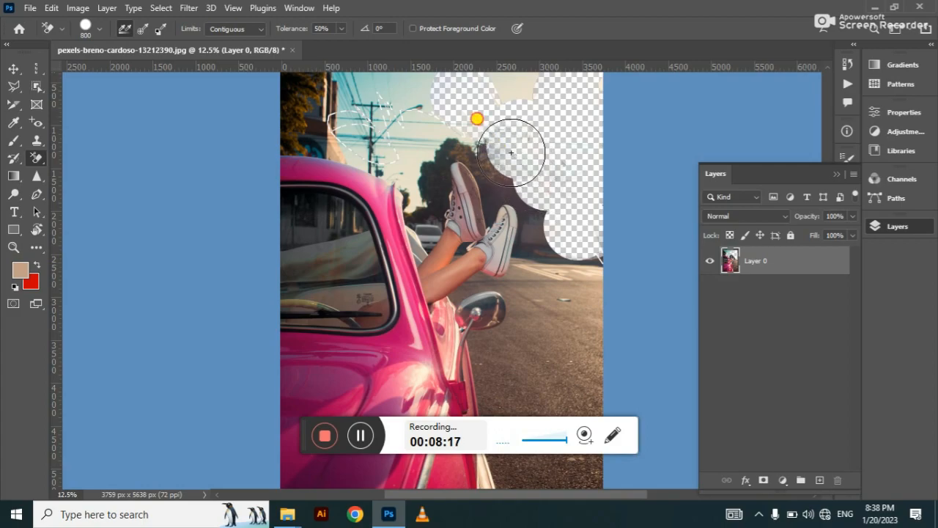
Step: Try erasing the remaining sky and building top with the Background Eraser, and undo those strokes together with the stray horizontal guide
{"action": "left_click", "coordinate": [360, 65]}
{"action": "mouse_move", "coordinate": [374, 76]}
{"action": "left_mouse_down"}
{"action": "mouse_move", "coordinate": [428, 119]}
{"action": "mouse_move", "coordinate": [419, 107]}
{"action": "mouse_move", "coordinate": [365, 111]}
{"action": "mouse_move", "coordinate": [322, 93]}
{"action": "mouse_move", "coordinate": [315, 74]}
{"action": "mouse_move", "coordinate": [401, 134]}
{"action": "mouse_move", "coordinate": [370, 102]}
{"action": "mouse_move", "coordinate": [407, 116]}
{"action": "mouse_move", "coordinate": [372, 83]}
{"action": "mouse_move", "coordinate": [423, 110]}
{"action": "mouse_move", "coordinate": [415, 105]}
{"action": "mouse_move", "coordinate": [381, 123]}
{"action": "mouse_move", "coordinate": [296, 107]}
{"action": "mouse_move", "coordinate": [306, 96]}
{"action": "mouse_move", "coordinate": [312, 106]}
{"action": "mouse_move", "coordinate": [279, 91]}
{"action": "mouse_move", "coordinate": [341, 127]}
{"action": "mouse_move", "coordinate": [310, 132]}
{"action": "mouse_move", "coordinate": [383, 151]}
{"action": "mouse_move", "coordinate": [332, 134]}
{"action": "mouse_move", "coordinate": [322, 65]}
{"action": "mouse_move", "coordinate": [388, 142]}
{"action": "mouse_move", "coordinate": [353, 206]}
{"action": "mouse_move", "coordinate": [405, 220]}
{"action": "mouse_move", "coordinate": [388, 219]}
{"action": "mouse_move", "coordinate": [458, 385]}
{"action": "mouse_move", "coordinate": [443, 378]}
{"action": "mouse_move", "coordinate": [411, 297]}
{"action": "left_mouse_up"}
{"action": "key", "text": "ctrl+z"}
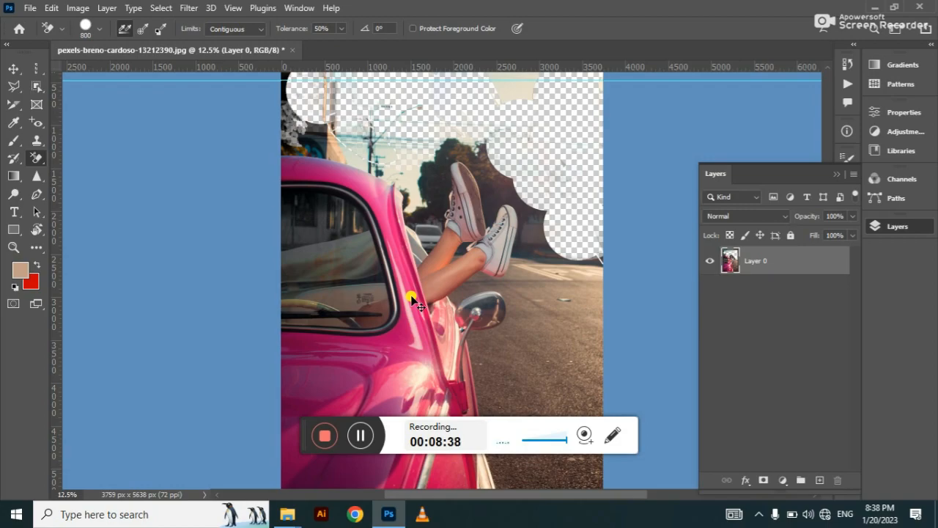
{"action": "key", "text": "ctrl+z"}
{"action": "key", "text": "ctrl+z"}
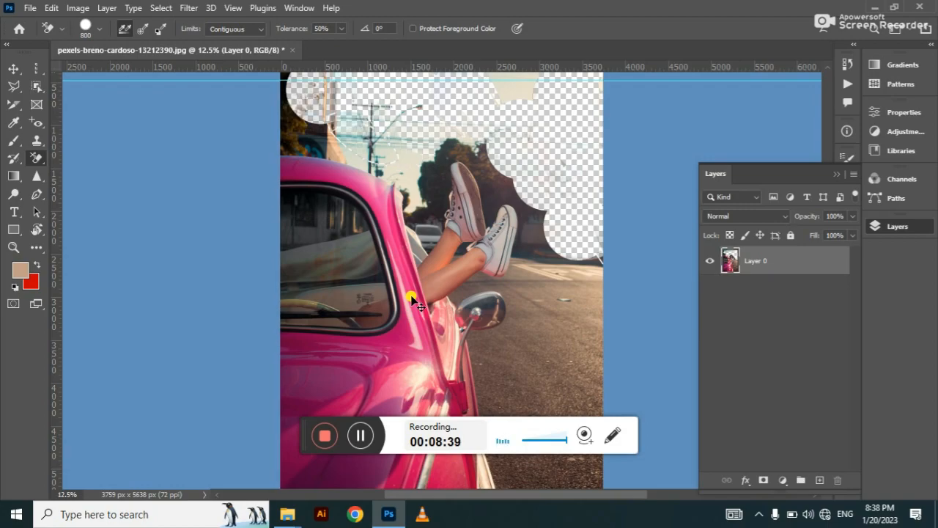
{"action": "key", "text": "ctrl+z"}
{"action": "key", "text": "ctrl+z"}
{"action": "key", "text": "ctrl+z"}
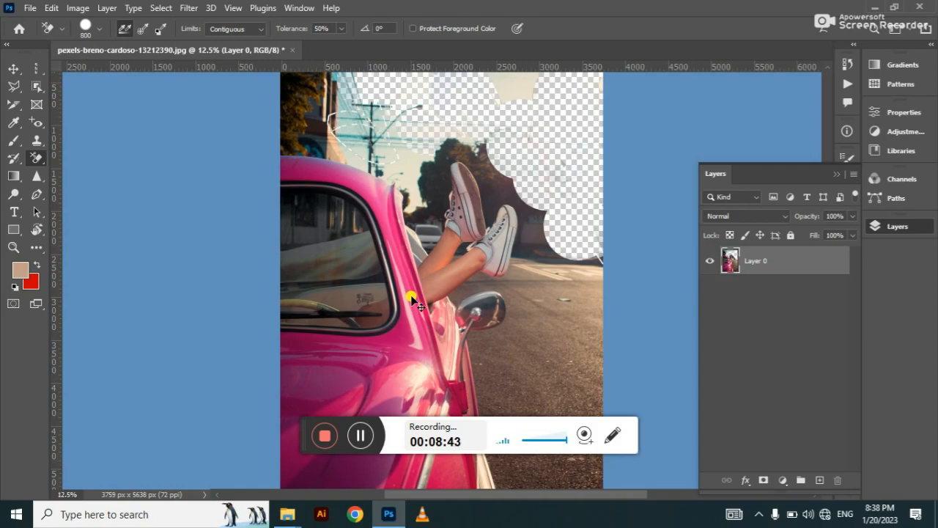
{"action": "key", "text": "ctrl+shift+z"}
{"action": "key", "text": "ctrl+z"}
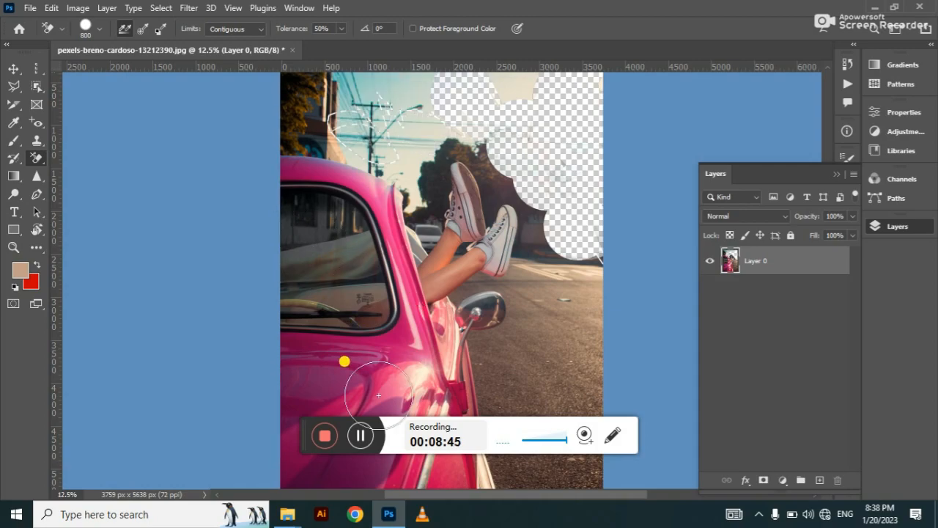
Step: Erase the road beside the car to transparency with the Magic Eraser tool, sampling several spots of asphalt
{"action": "key", "text": "shift+e"}
{"action": "left_click", "coordinate": [360, 437]}
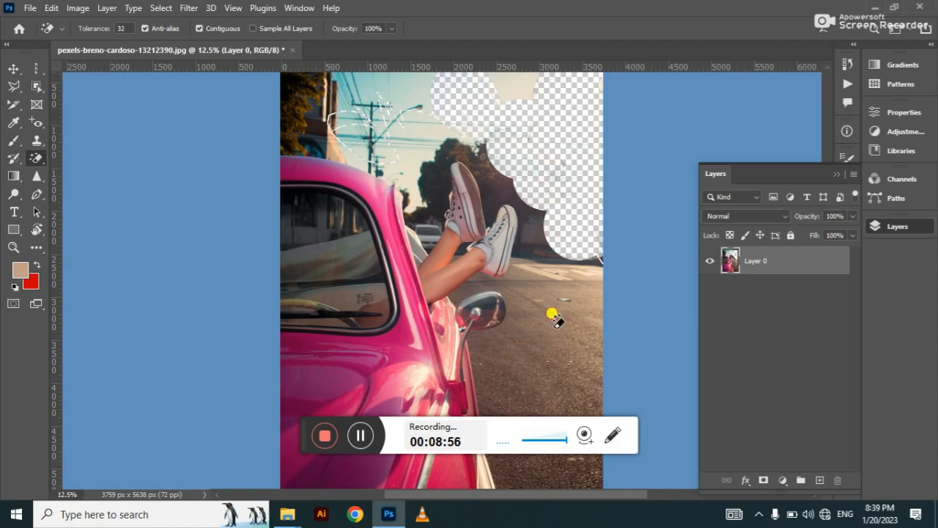
{"action": "left_click", "coordinate": [555, 316]}
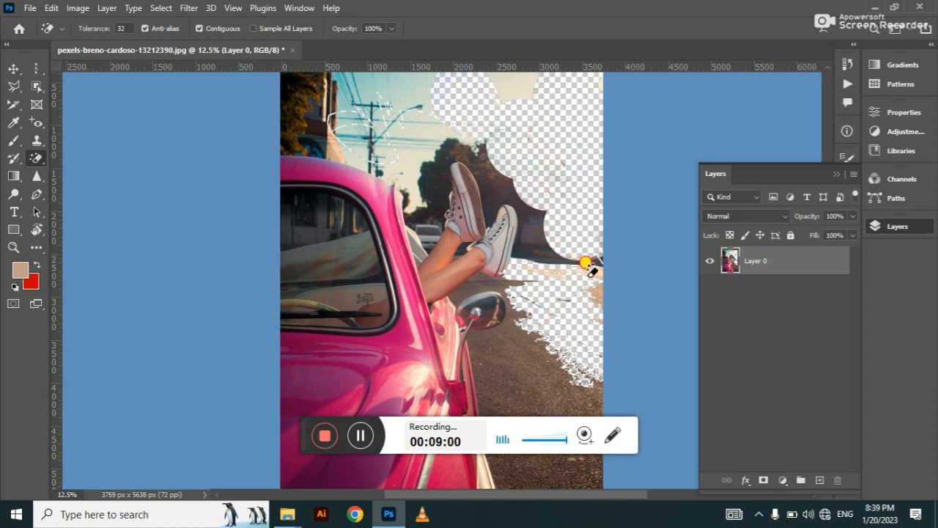
{"action": "left_click", "coordinate": [513, 389]}
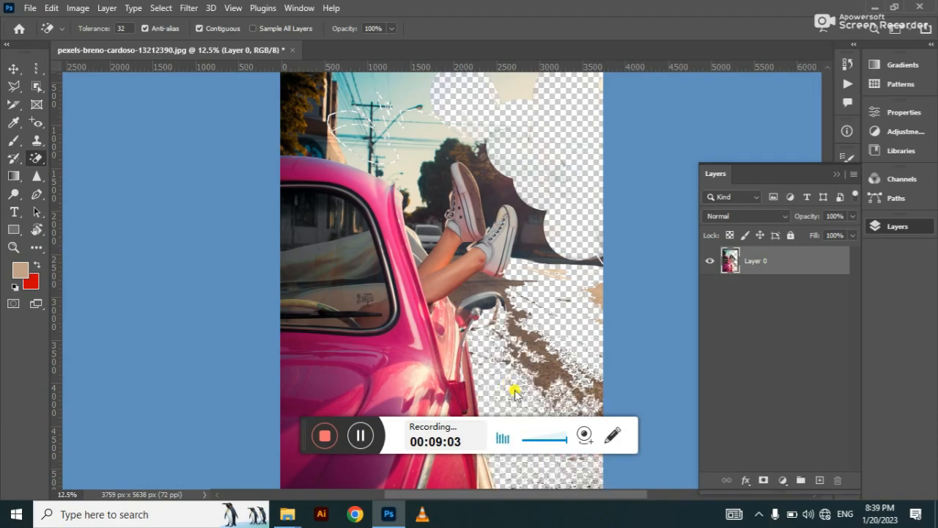
{"action": "left_click", "coordinate": [516, 339]}
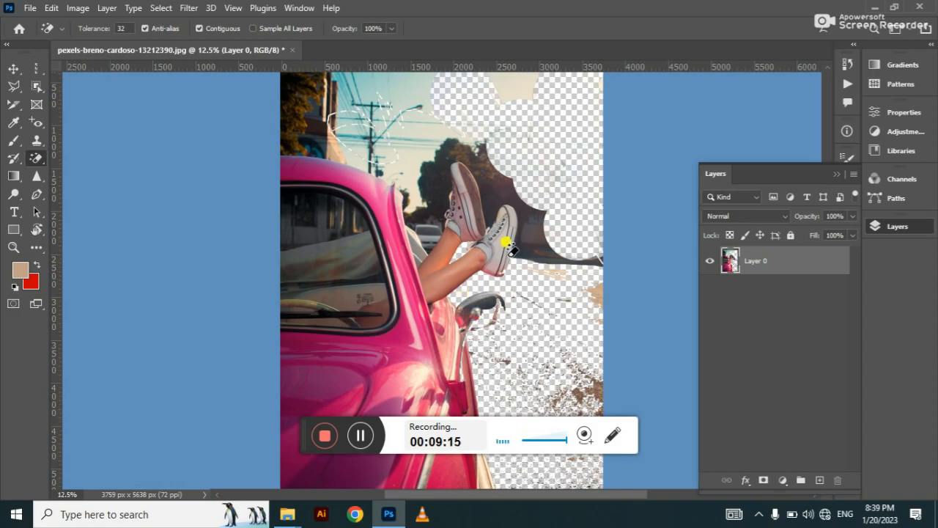
Step: Magic-erase the dark background beside the sneakers and the pale sky next to the dark tree
{"action": "left_click", "coordinate": [530, 205]}
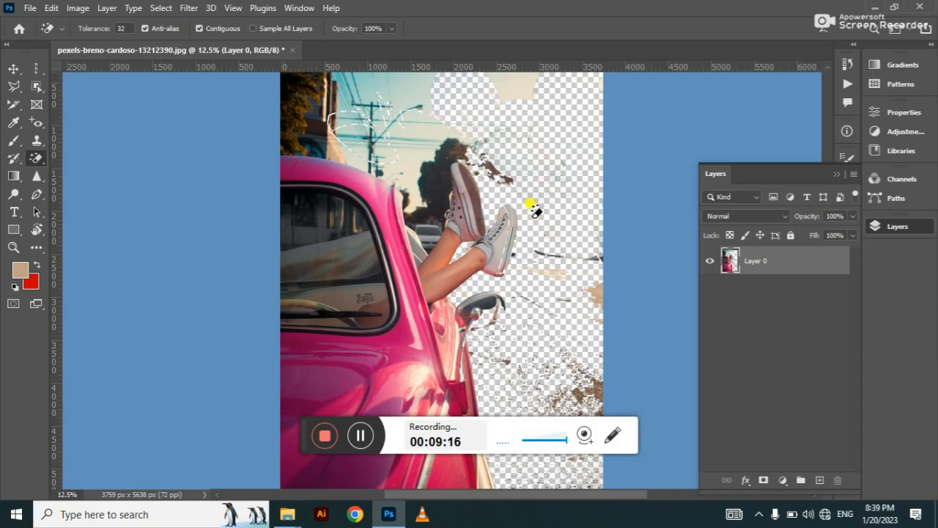
{"action": "left_click", "coordinate": [462, 153]}
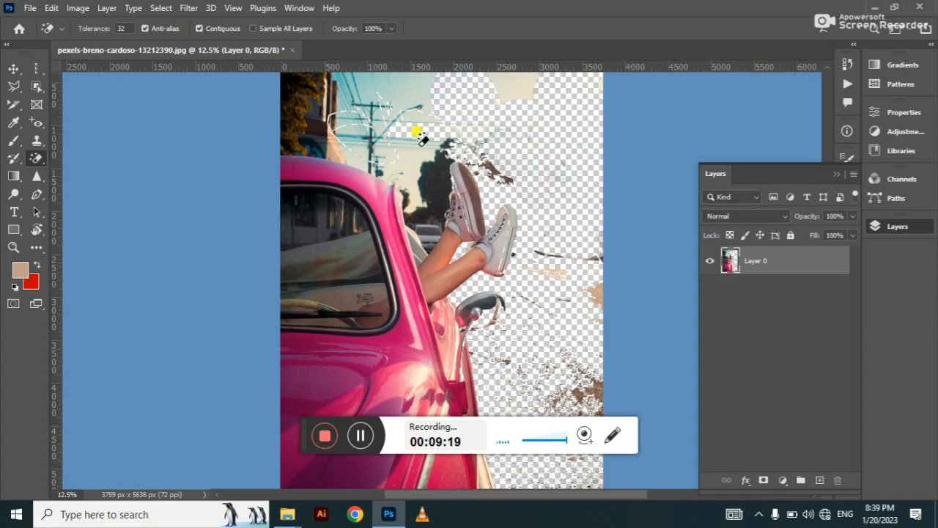
{"action": "left_click", "coordinate": [415, 169]}
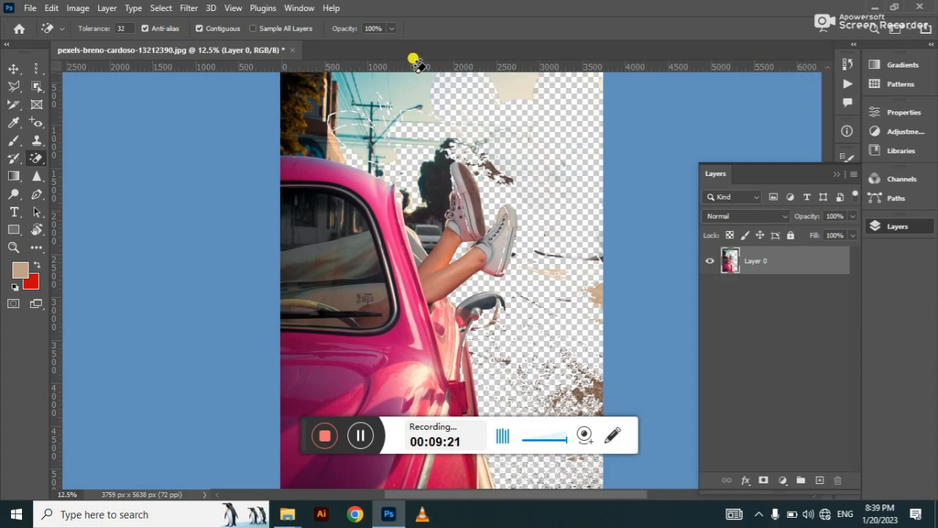
Step: Magic-erase the blue sky around the utility pole and the tree foliage above the car roof
{"action": "left_click", "coordinate": [414, 87]}
{"action": "left_click", "coordinate": [349, 94]}
{"action": "left_click", "coordinate": [355, 129]}
{"action": "left_click", "coordinate": [354, 117]}
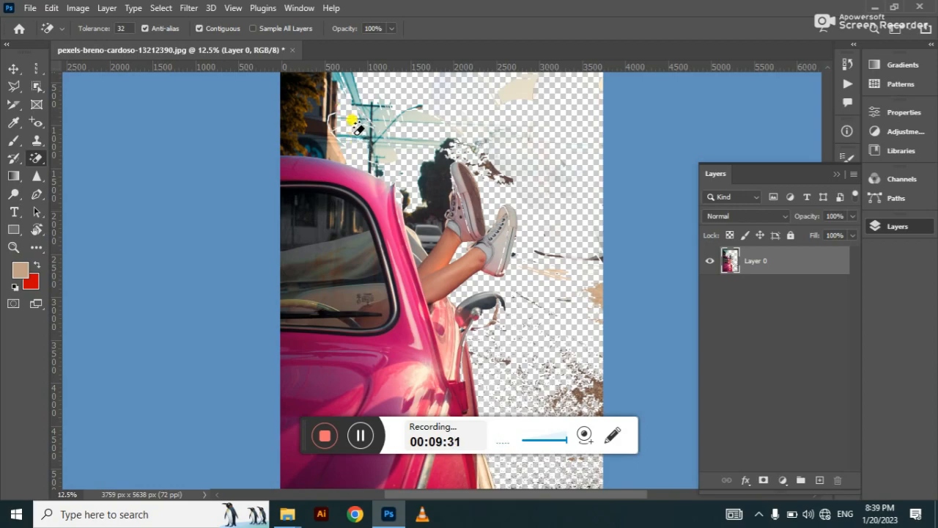
{"action": "left_click", "coordinate": [311, 111]}
{"action": "left_click", "coordinate": [317, 127]}
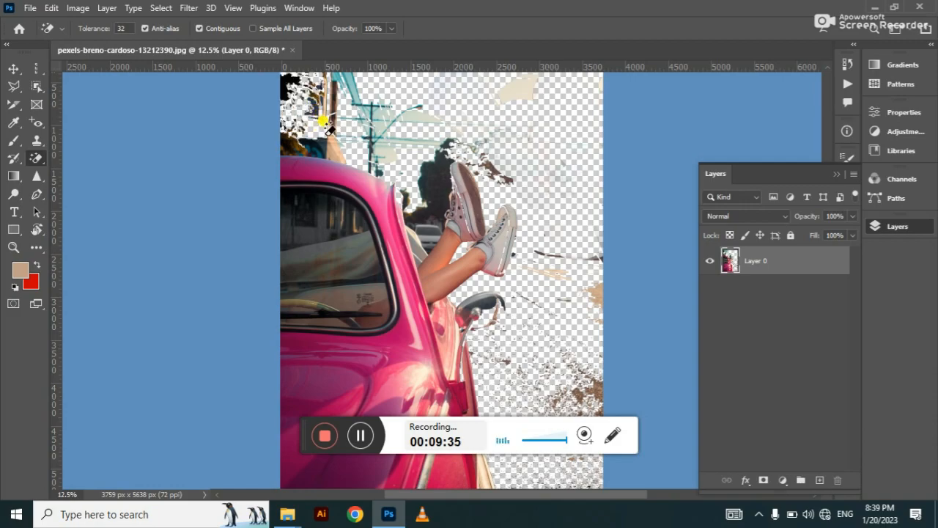